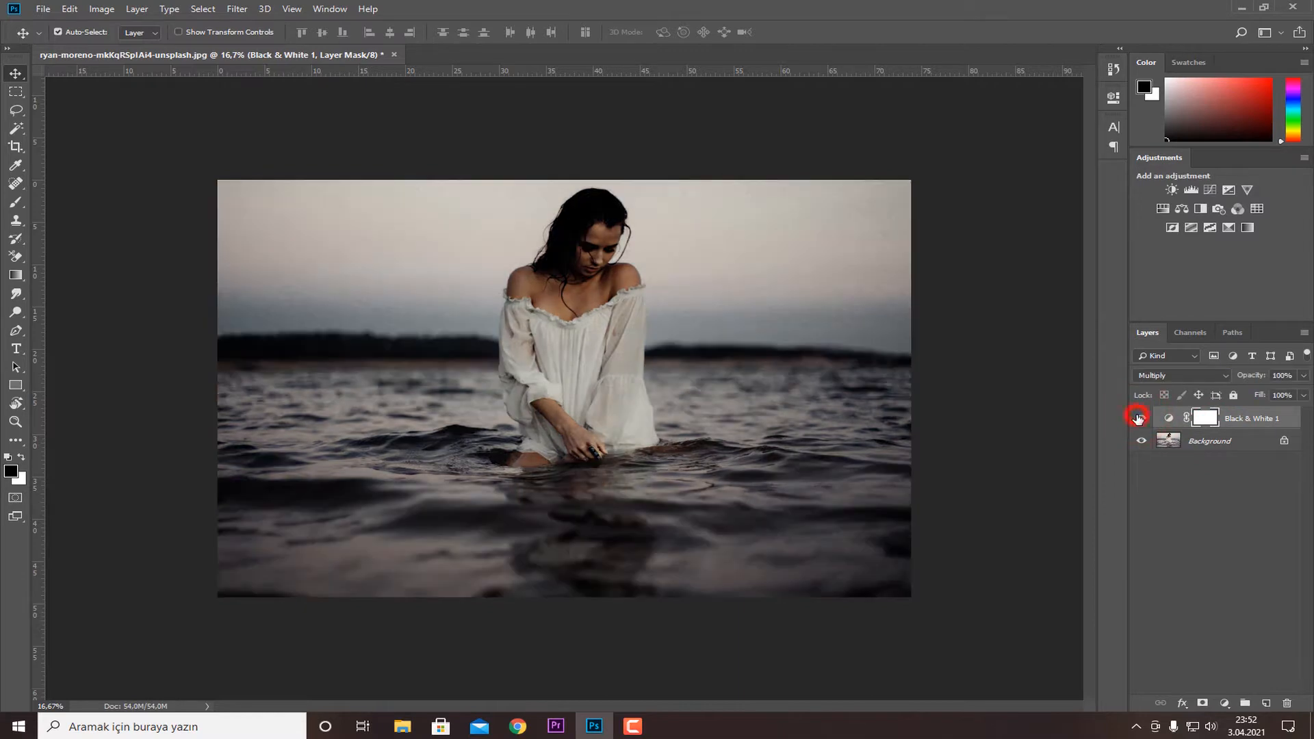
Step: Toggle the visibility of the Black & White adjustment layer to compare the photo with and without the effect
left_click(1138, 418)
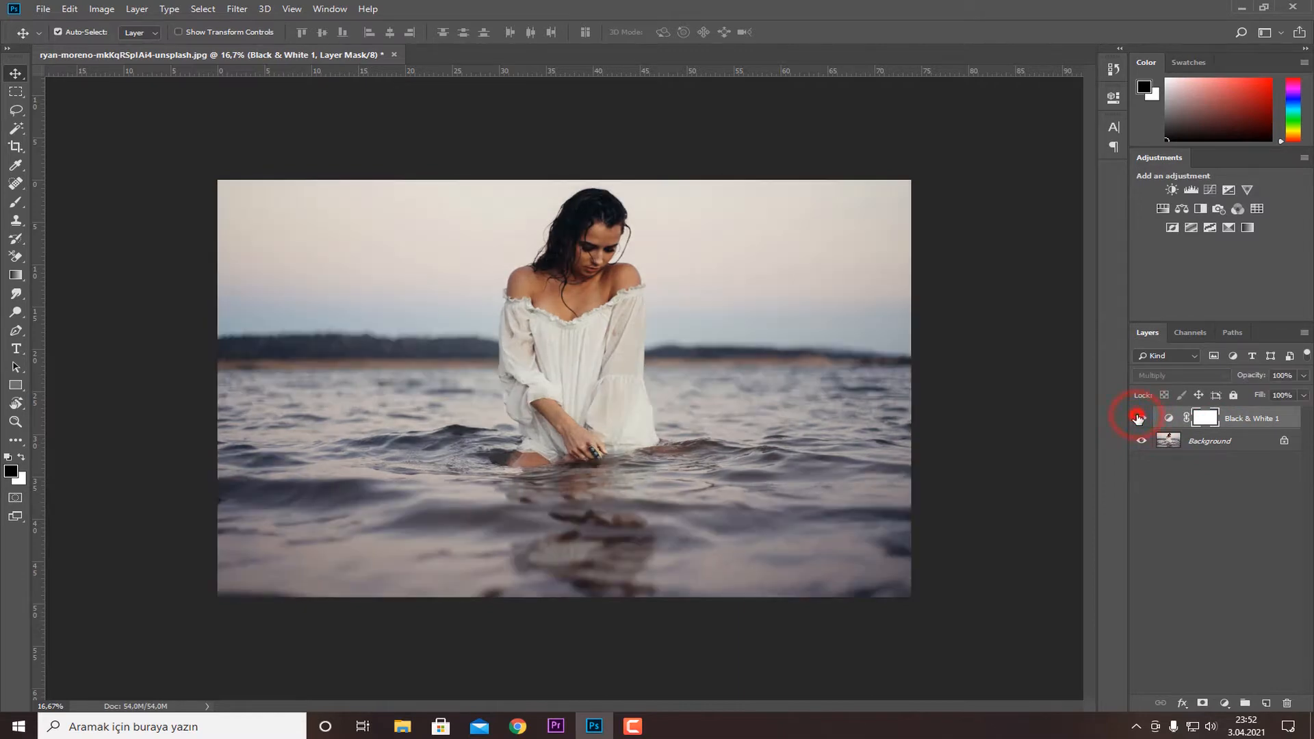
left_click(1139, 419)
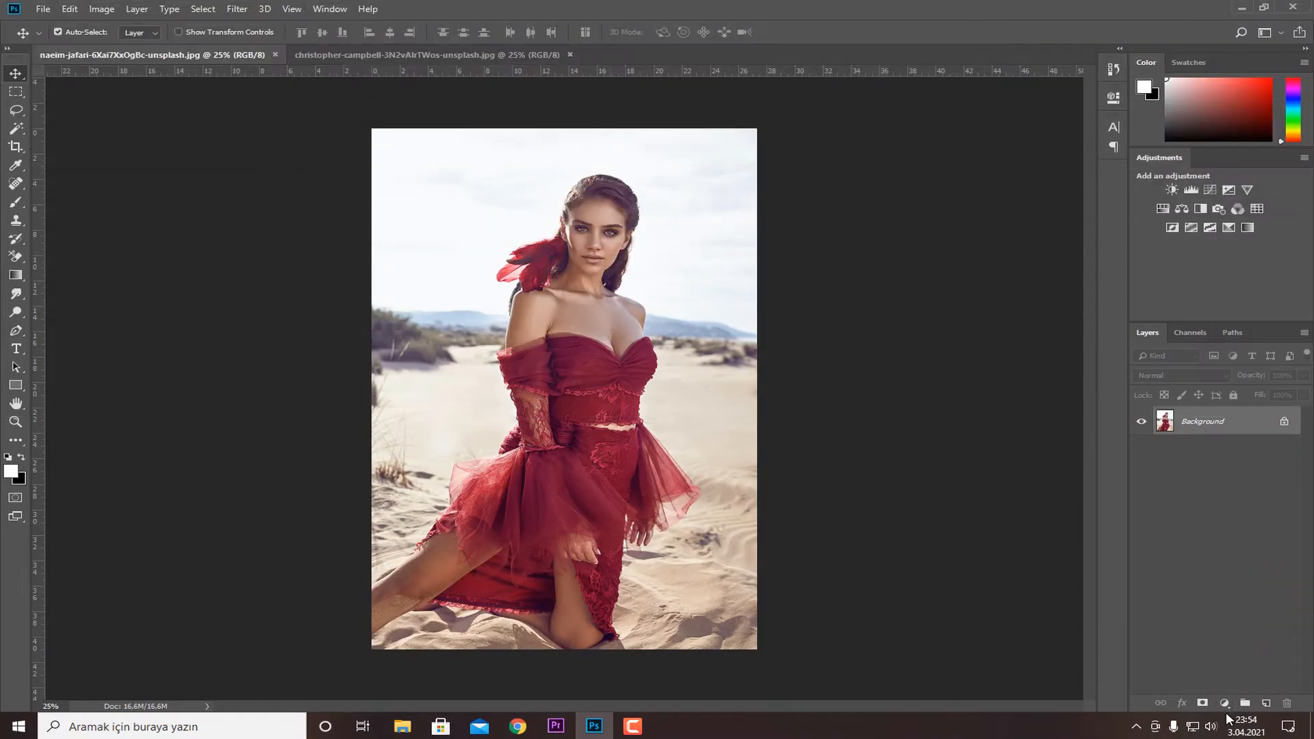
Step: Add a Solid Color fill layer above the red dress photo with RGB values 45, 45, 45
left_click(1225, 704)
left_click(1247, 454)
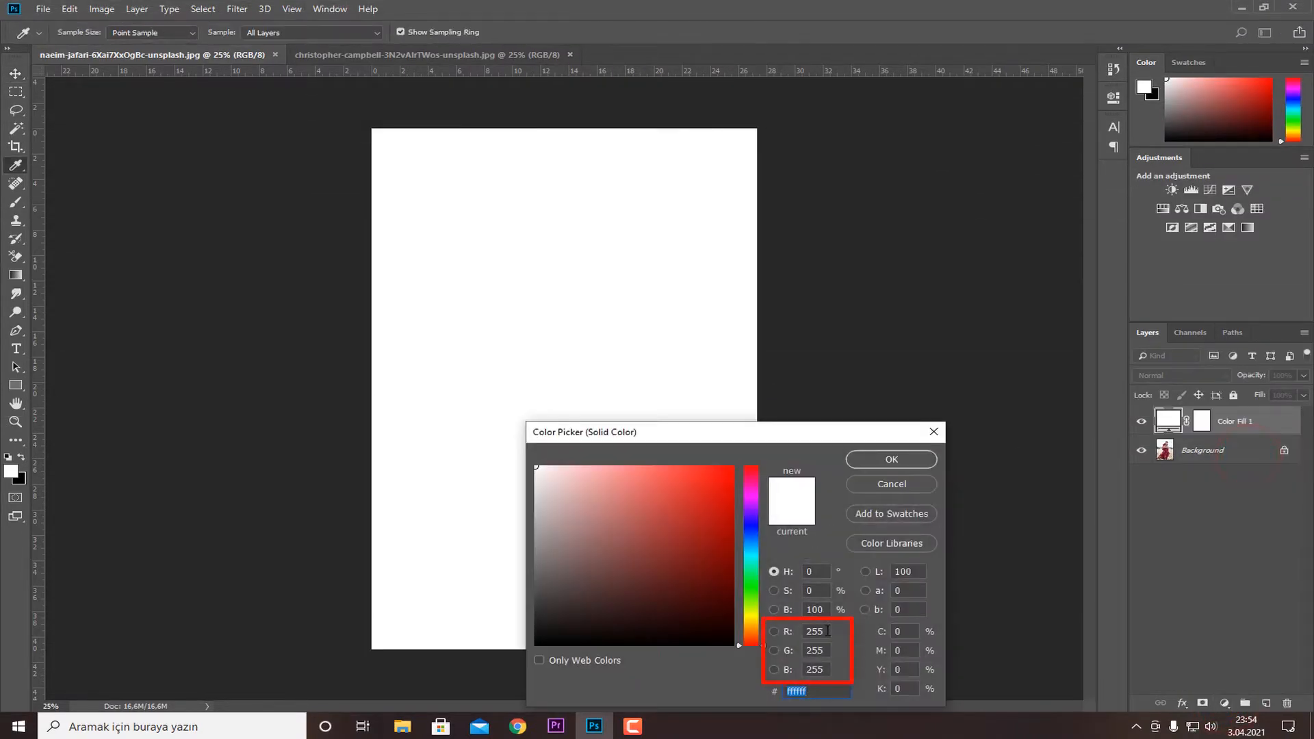
double_click(827, 631)
type("45")
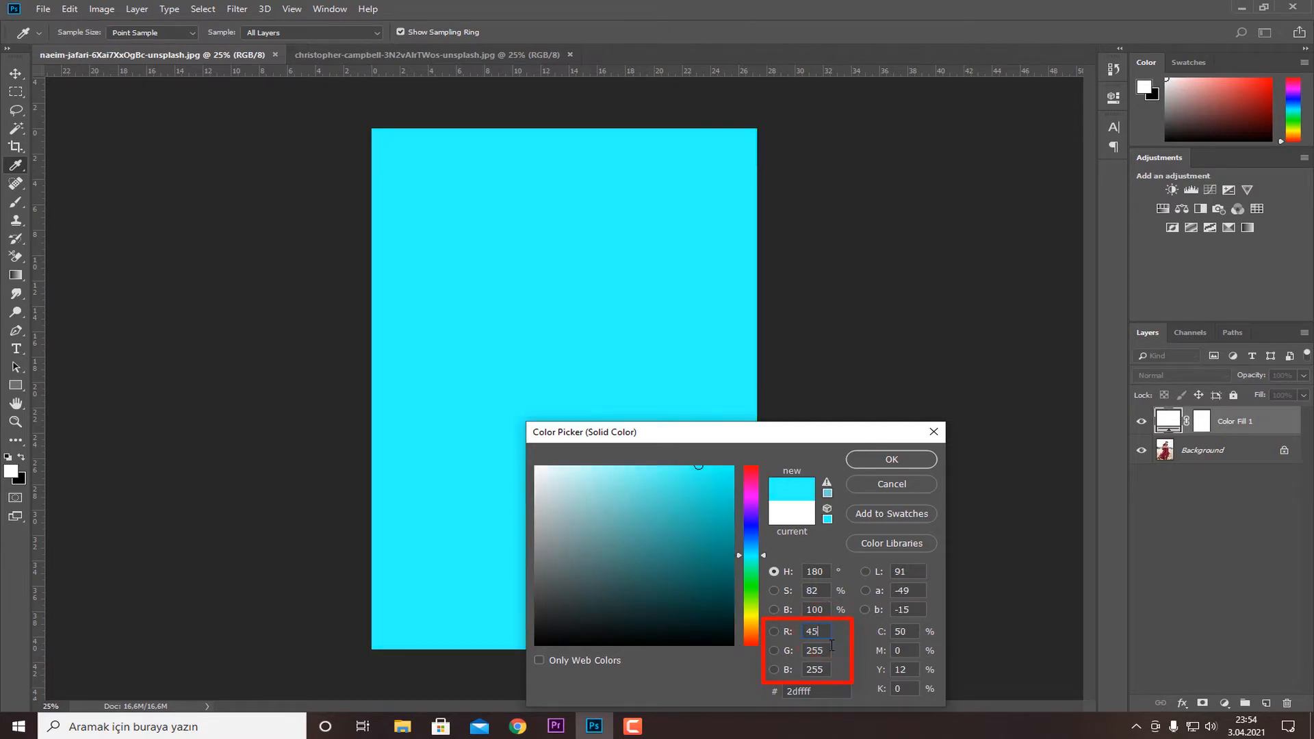
type("45")
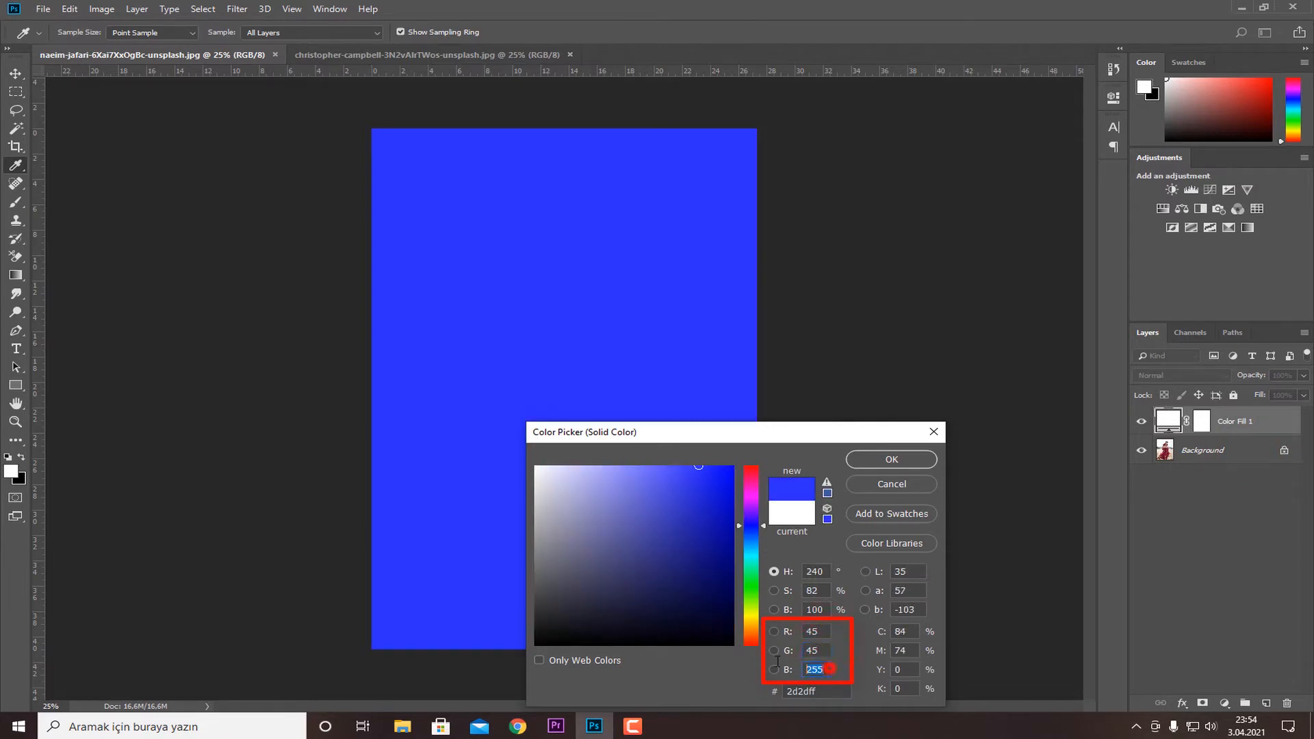
type("45")
left_click(913, 458)
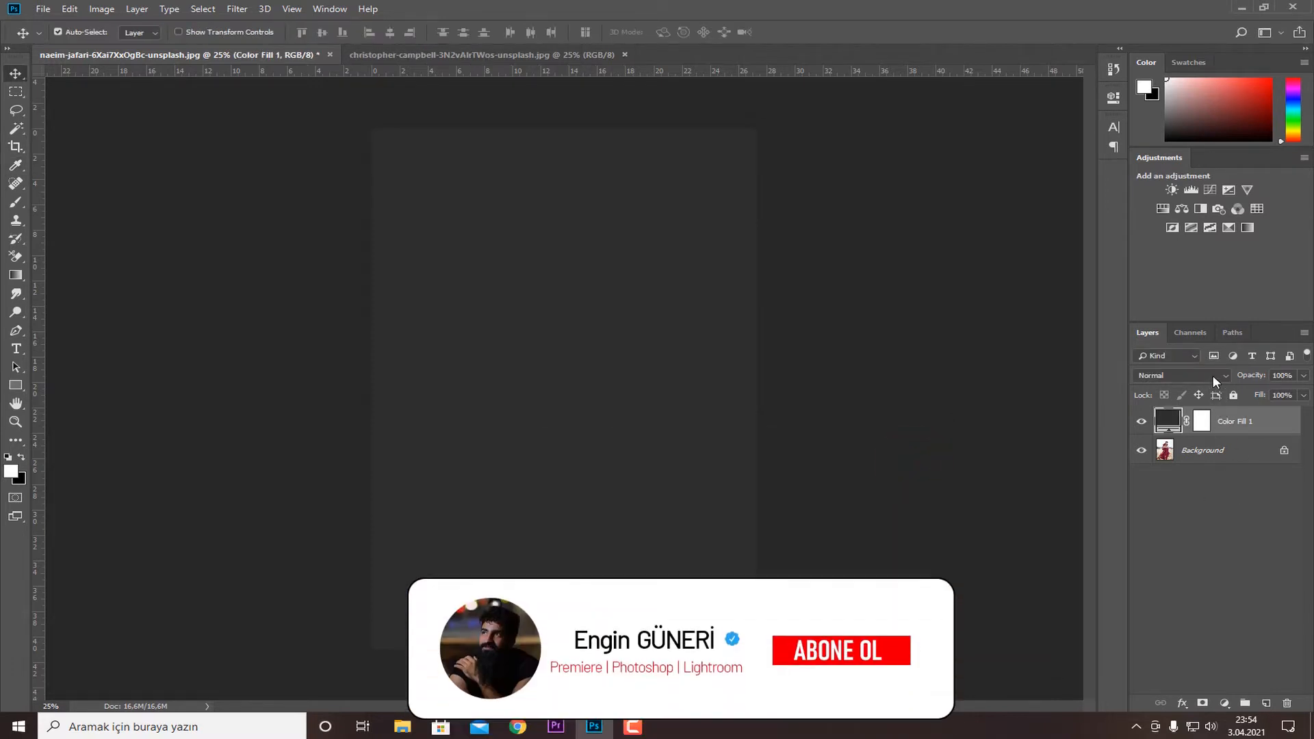
Step: In the fill layer's Blending Options, split the Underlying Layer white slider for Blend If Gray to 0 / 255
left_click(1181, 703)
left_click(1237, 563)
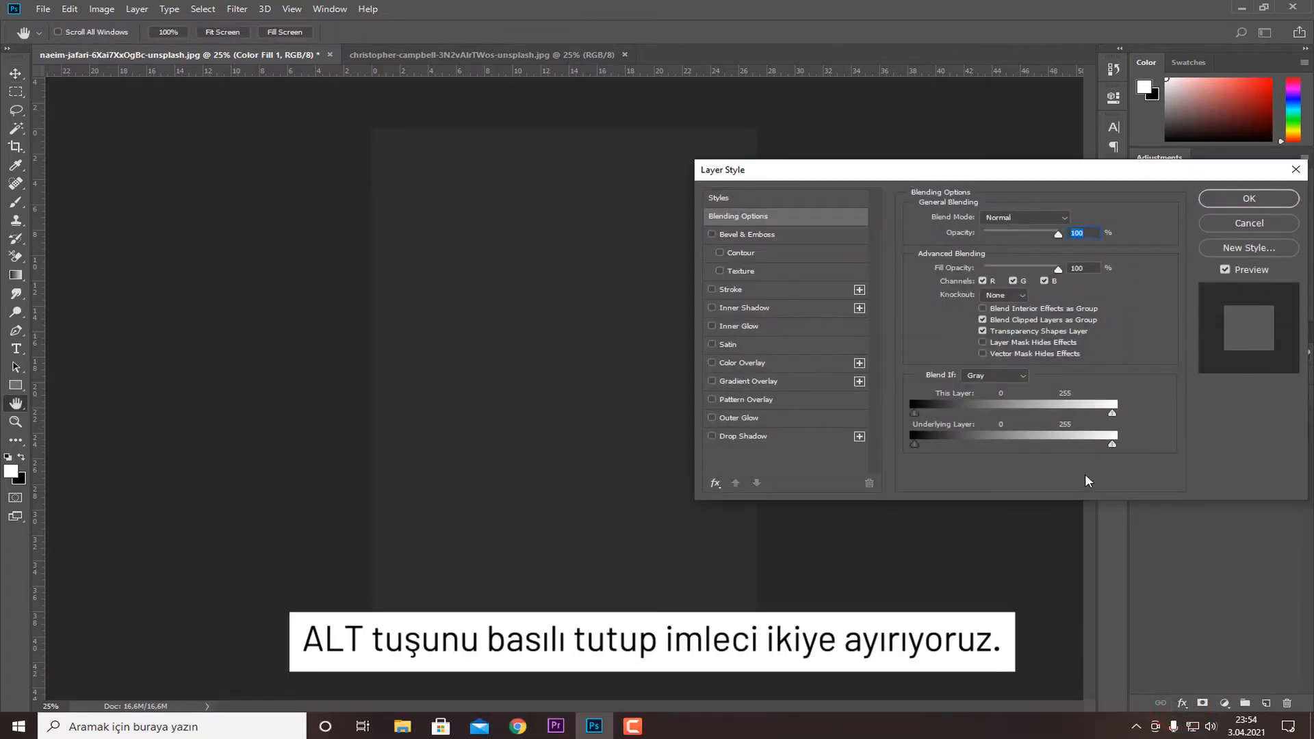
left_click_drag(1110, 445, 914, 445)
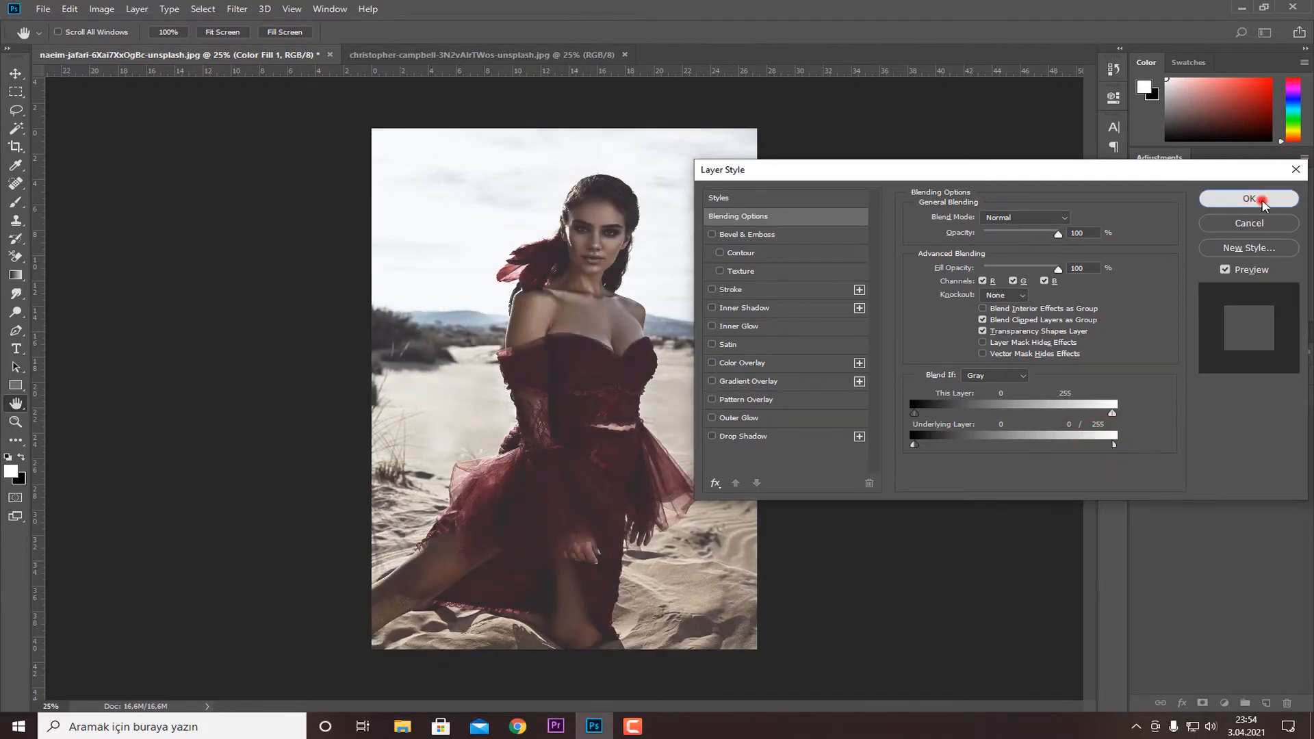
left_click(1208, 199)
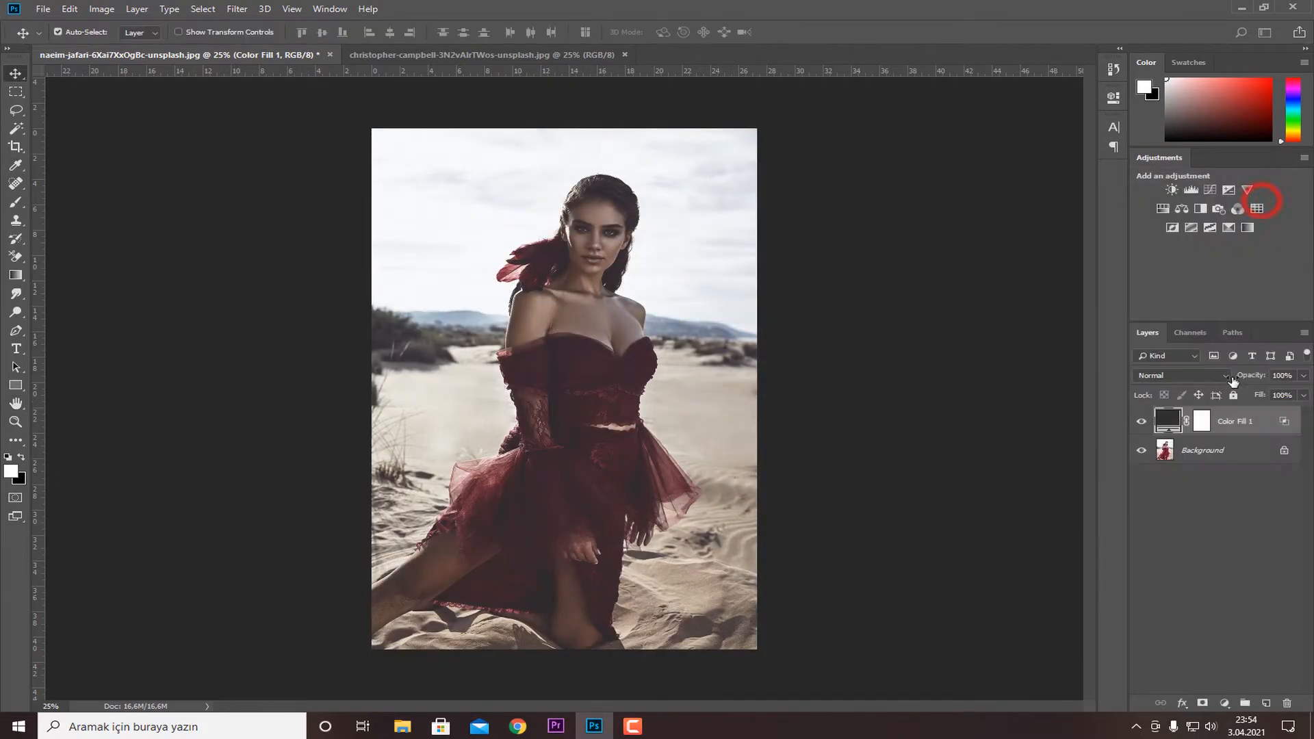
Step: Lower the fill layer's opacity to about 58% and toggle its visibility to compare before and after
left_click(1304, 376)
left_click_drag(1277, 395, 1272, 388)
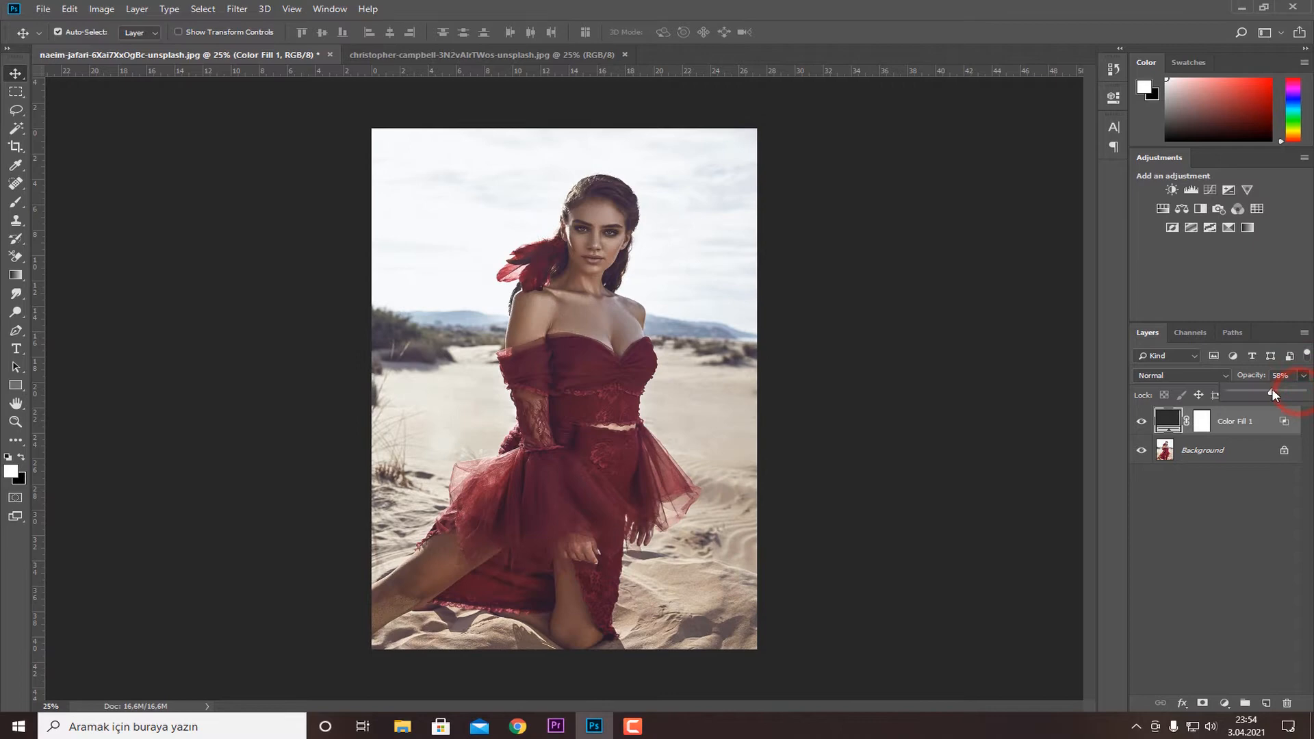
left_click(1225, 517)
left_click(1142, 422)
left_click(1142, 421)
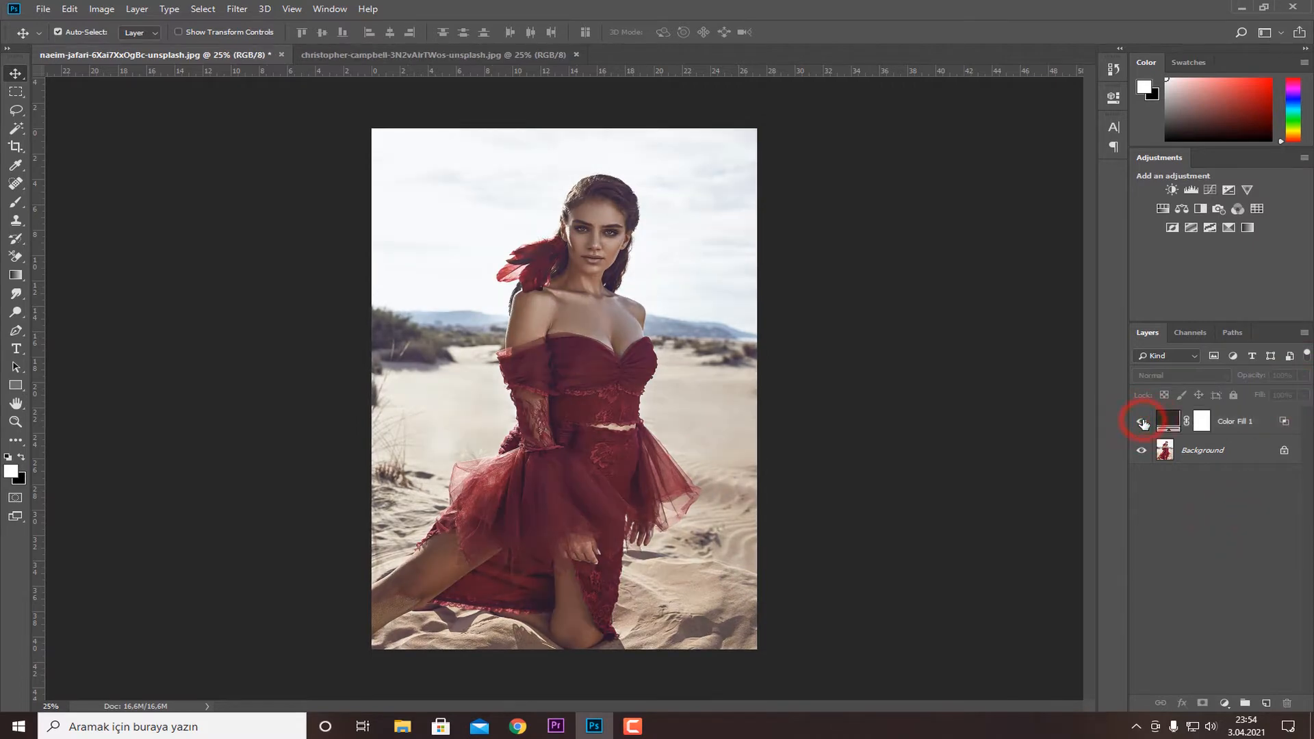
left_click(1142, 422)
left_click(1142, 422)
Step: Switch to the other open image and add a Solid Color fill layer with RGB values 45, 45, 45
left_click(445, 53)
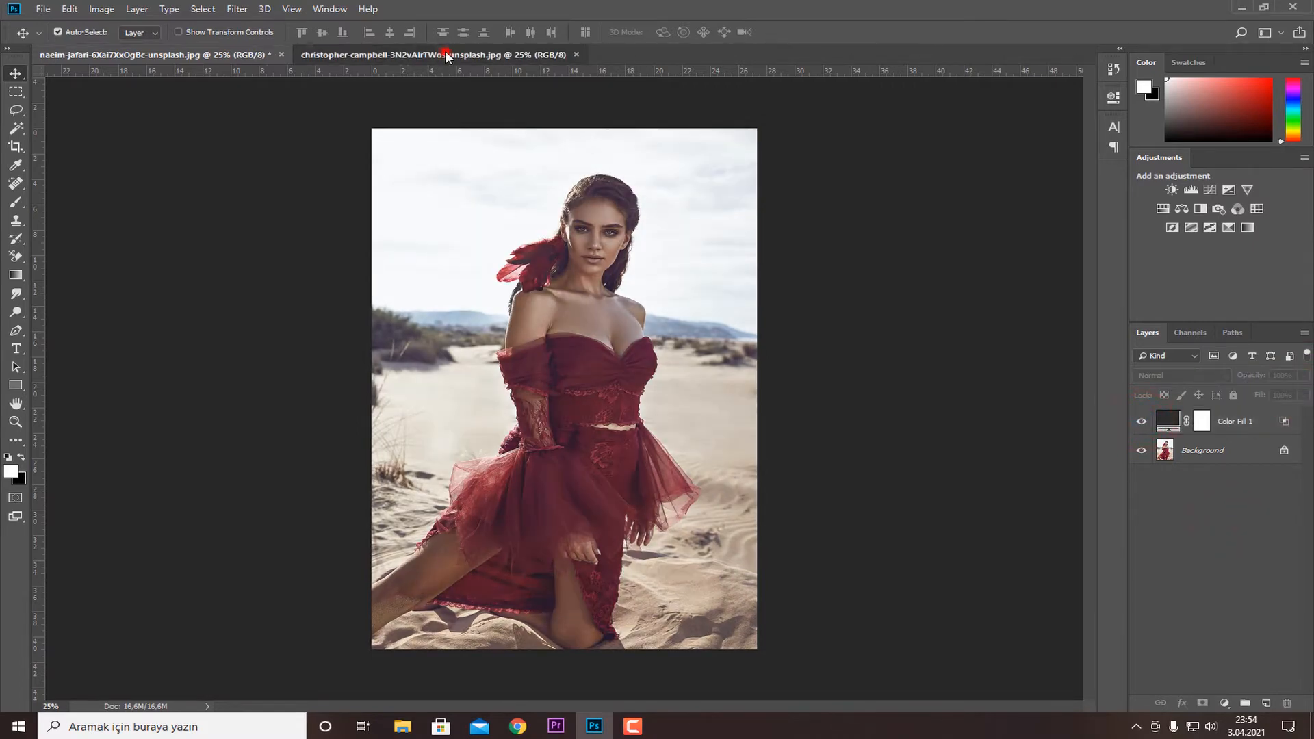
left_click(1224, 704)
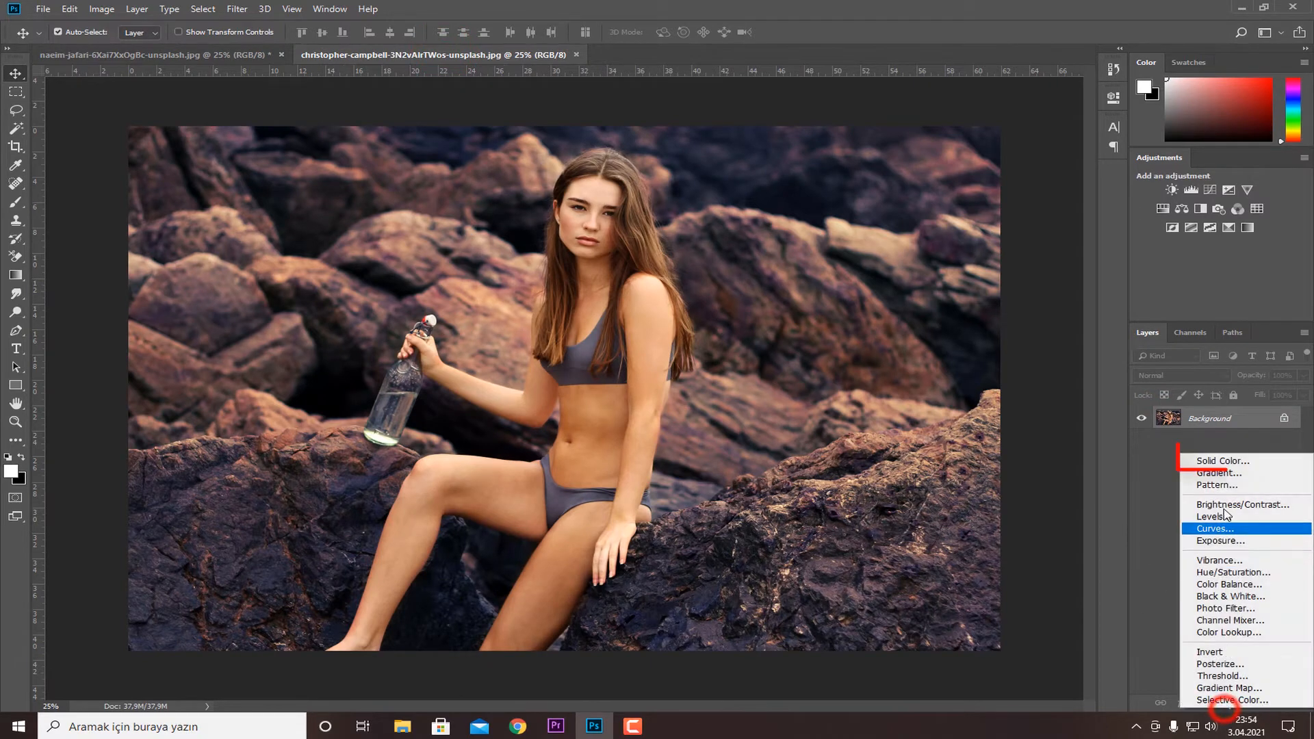
left_click(1228, 462)
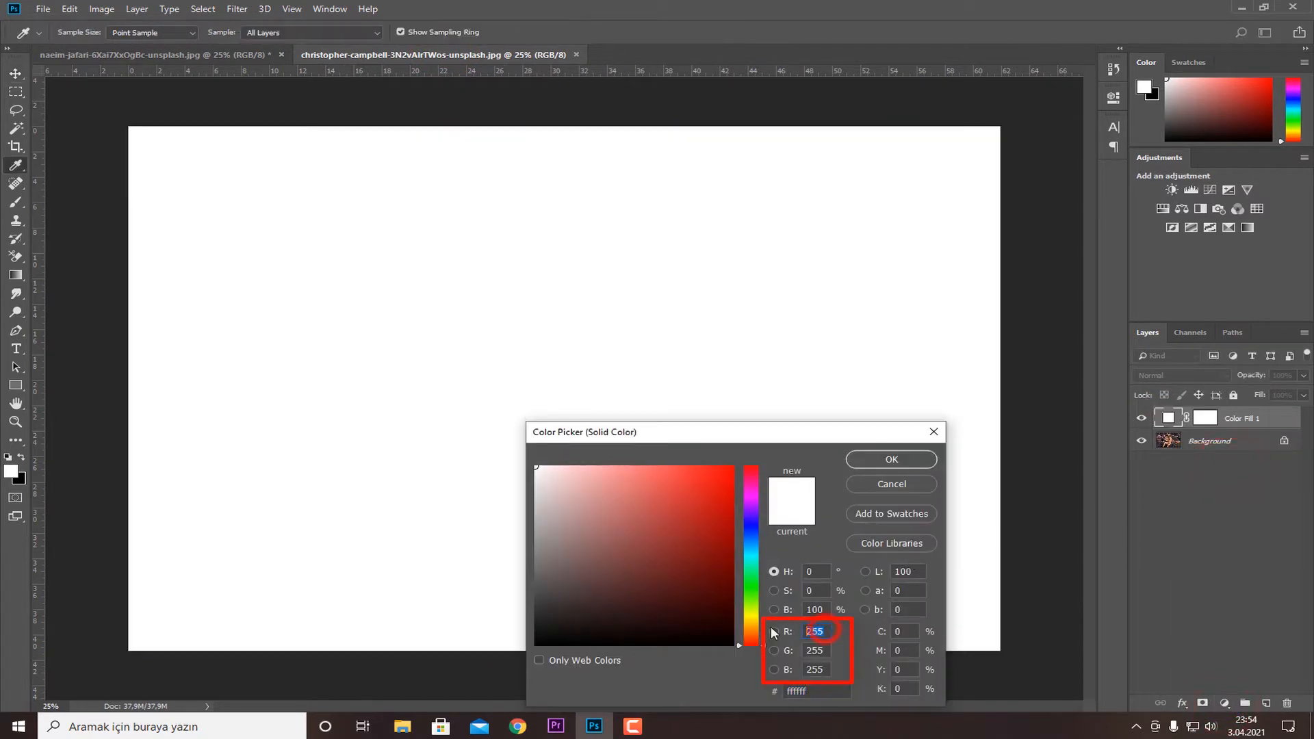
type("45")
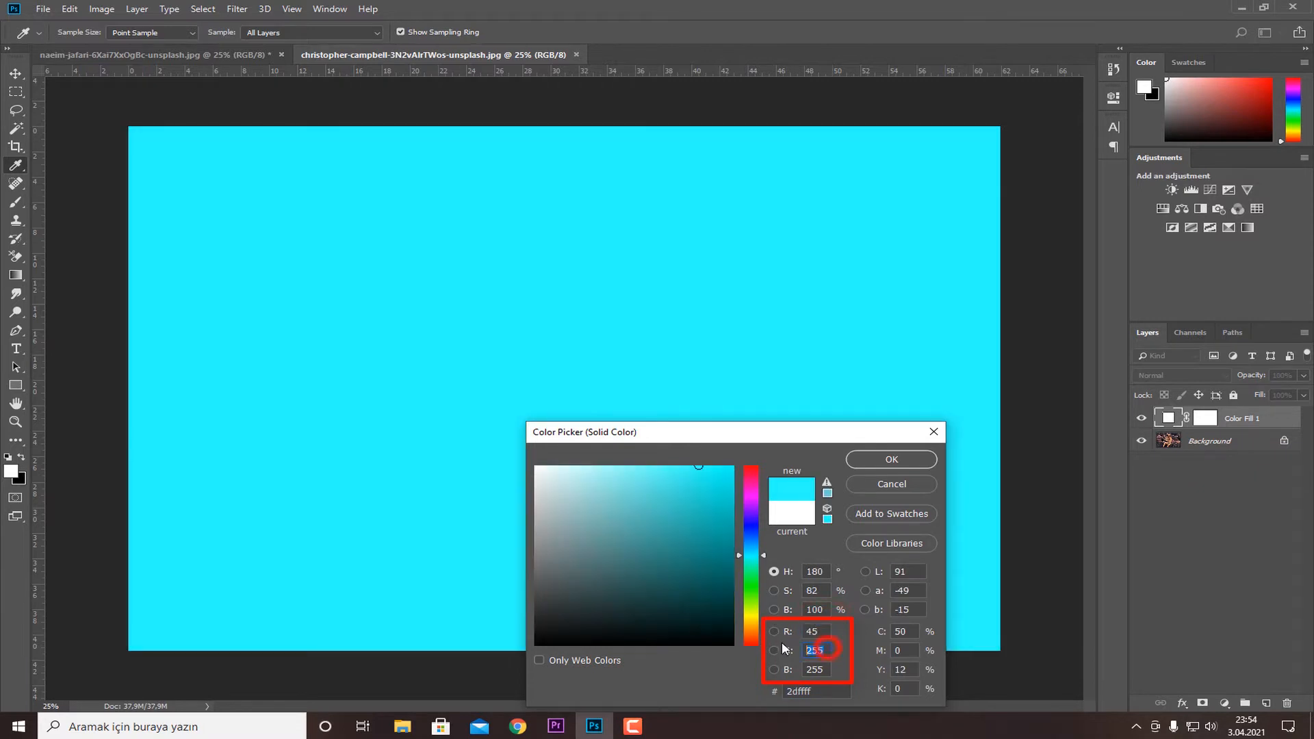
type("5")
key("BackSpace")
type("4")
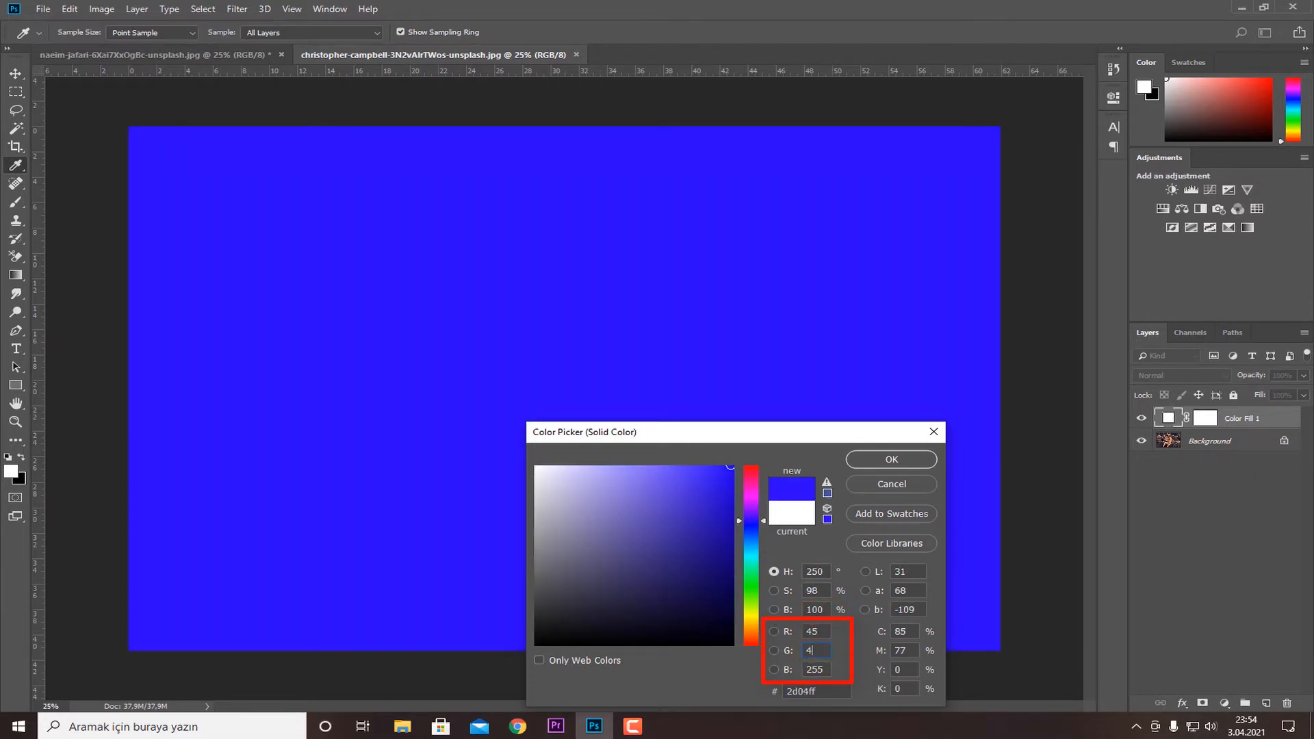
type("5")
type("4")
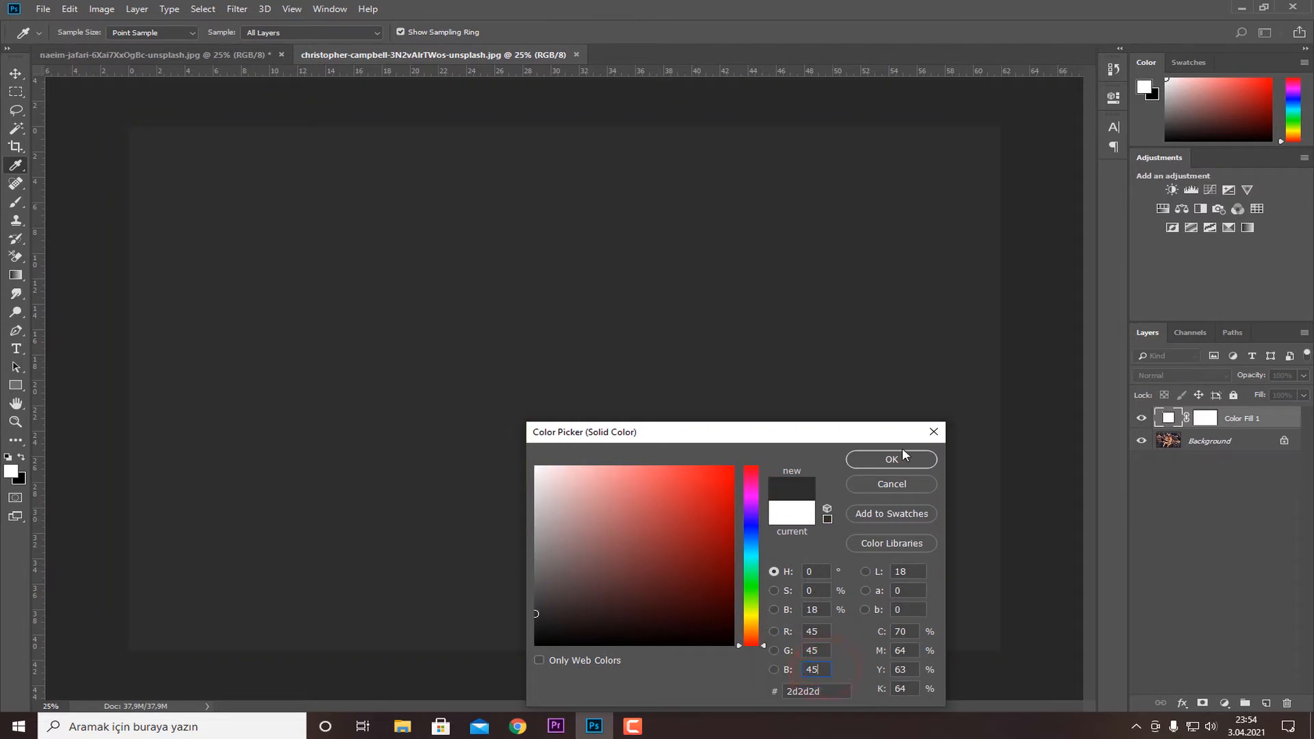
left_click(897, 459)
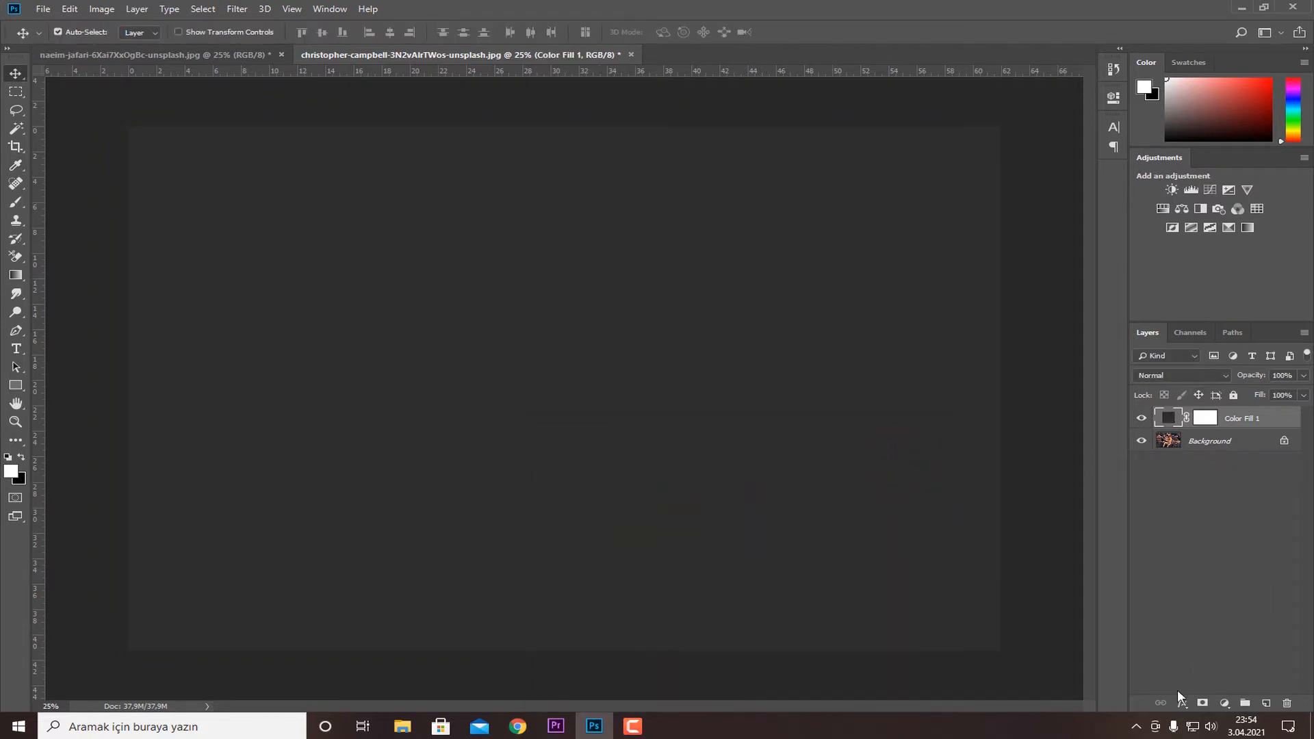
Step: Split the Underlying Layer white slider to 0 / 255 in the Blending Options of the rock photo's fill layer
left_click(1184, 705)
left_click(1219, 568)
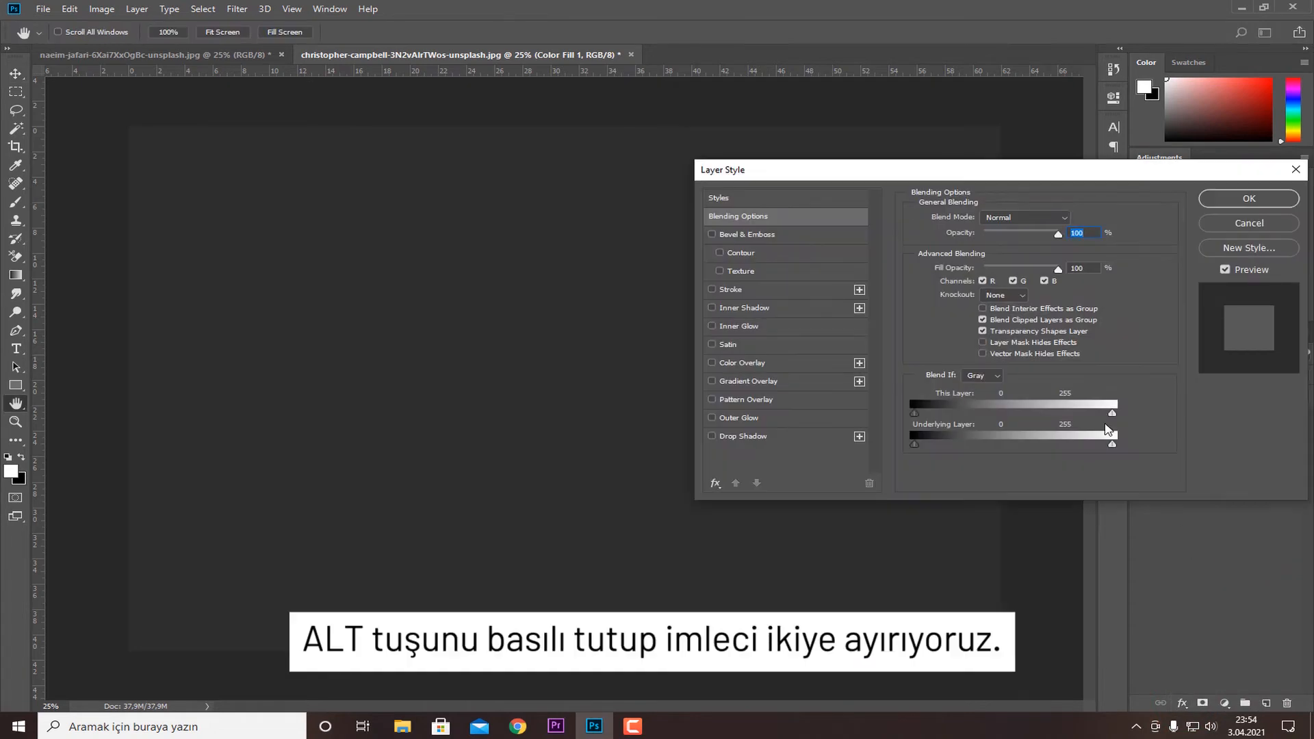
key("alt")
left_click_drag(1111, 444, 918, 449)
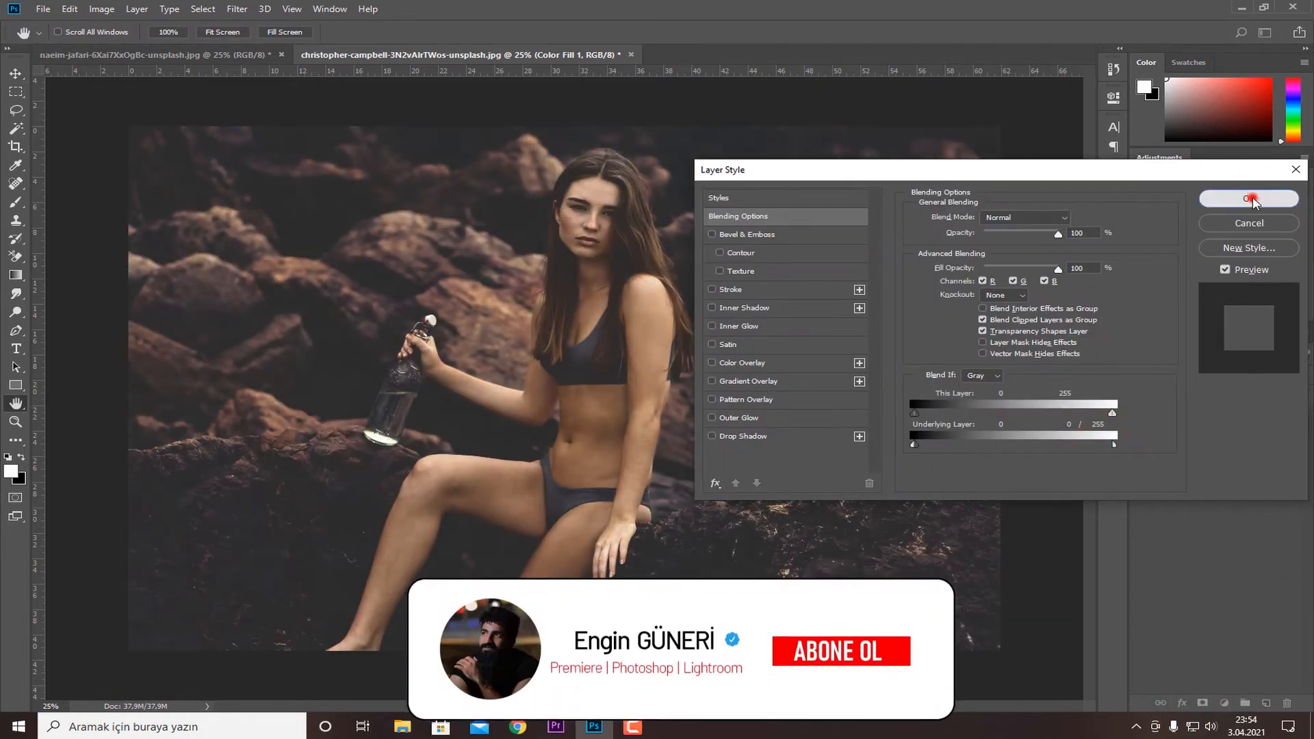
left_click(1249, 198)
Step: Reduce the rock photo's fill layer opacity to about 57% and toggle its visibility to compare the result
left_click(1303, 376)
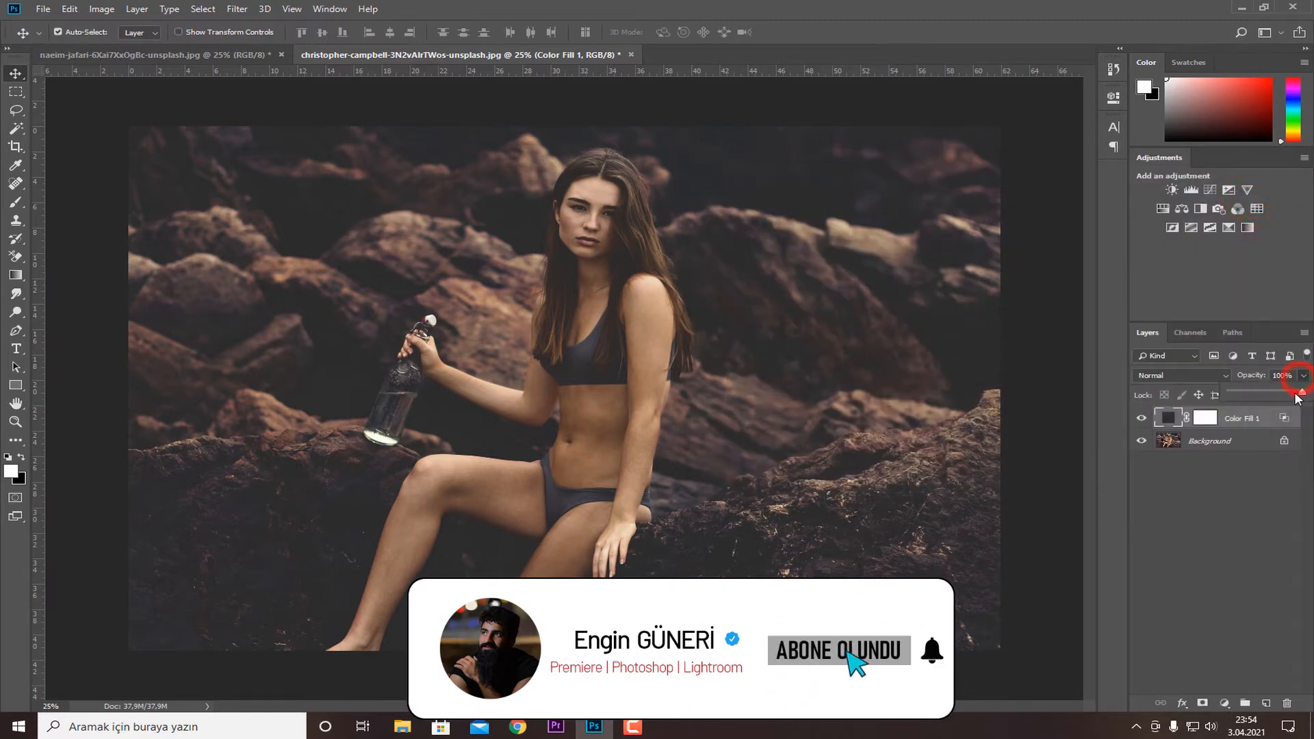
left_click_drag(1282, 391, 1273, 395)
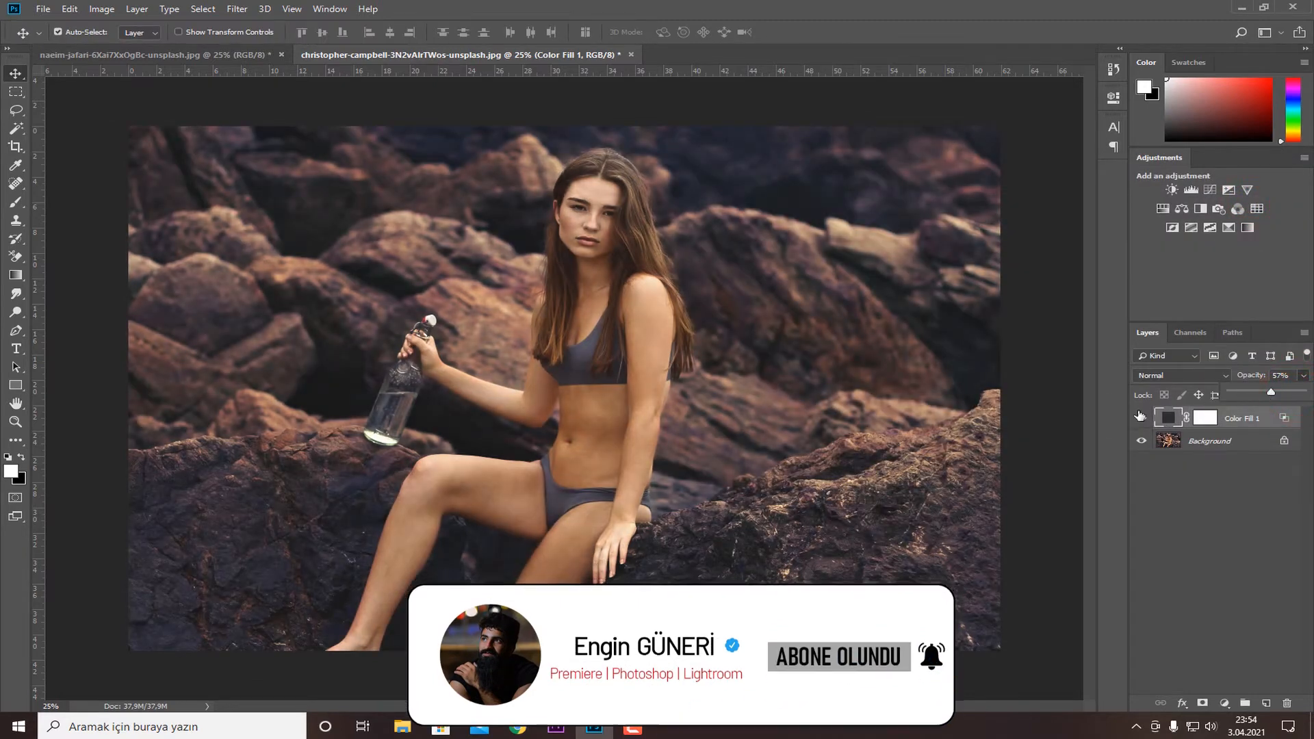
left_click(1141, 418)
left_click(1141, 418)
left_click(1141, 418)
left_click(1141, 418)
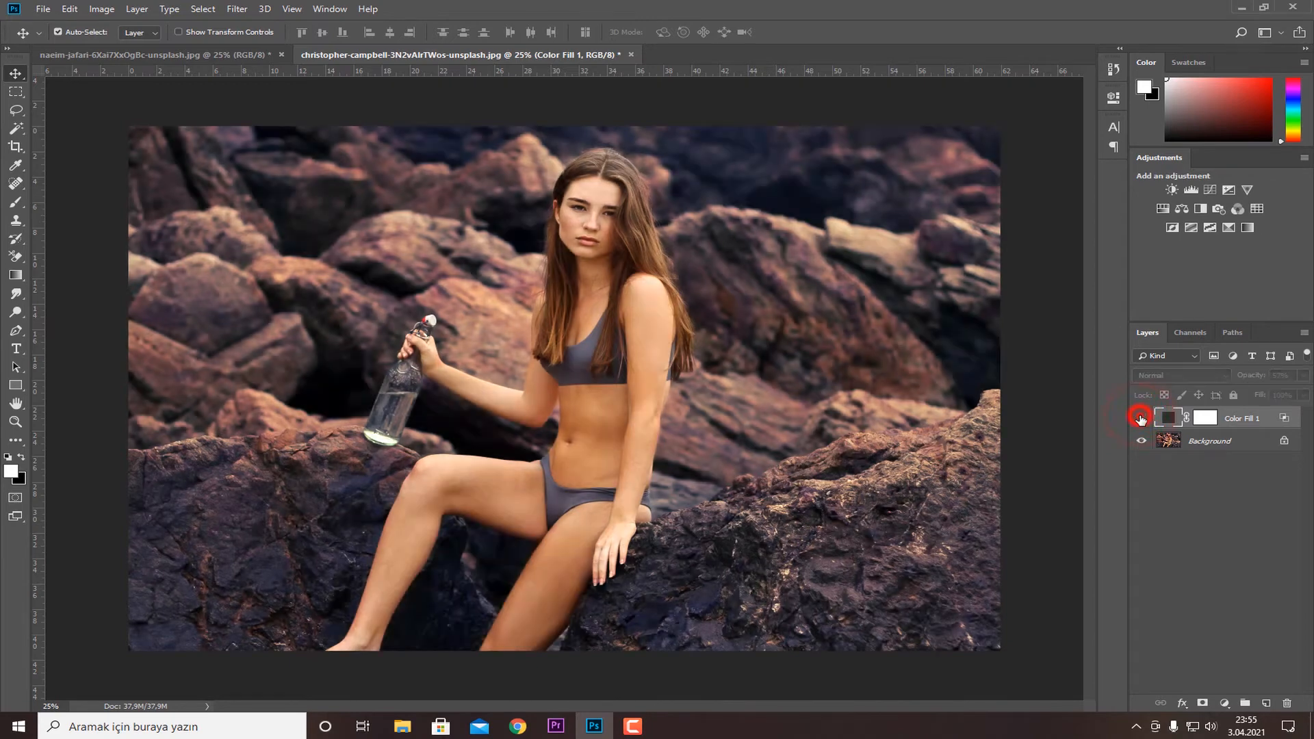
left_click(1141, 418)
left_click(1198, 539)
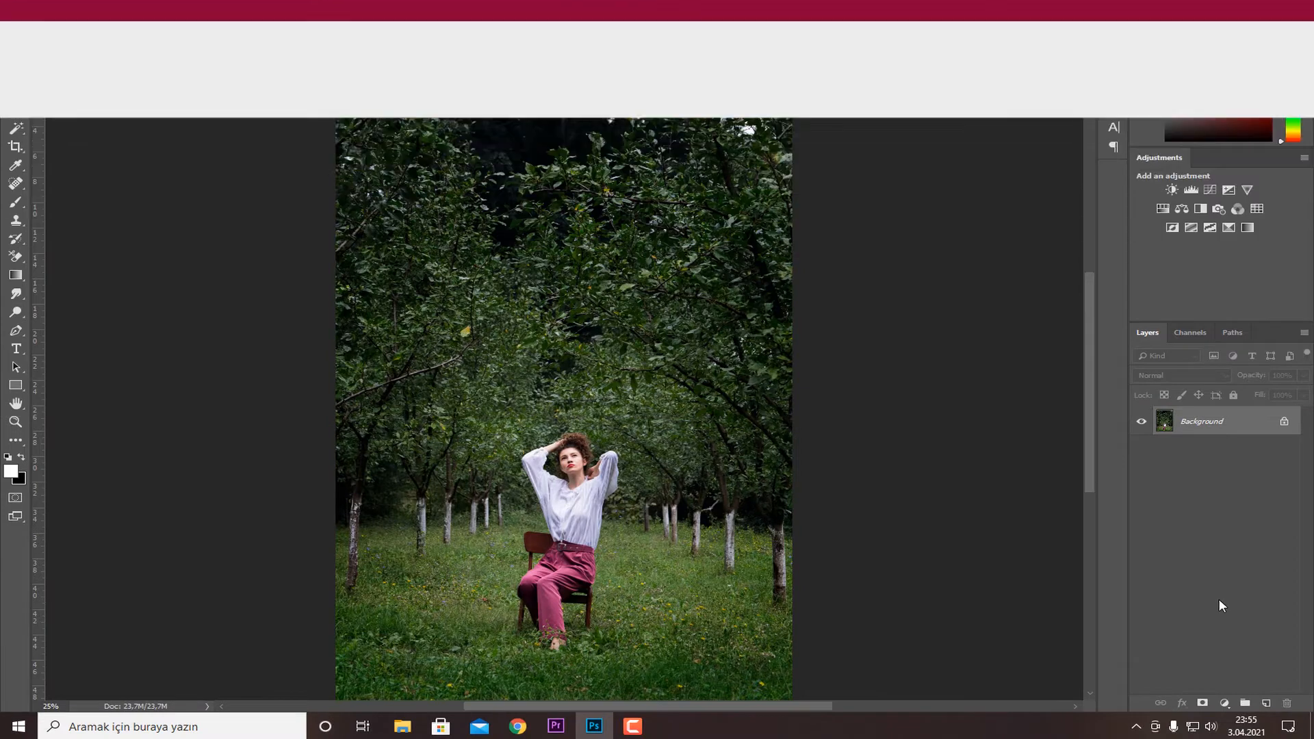
Step: Add a Channel Mixer adjustment layer to the orchard photo with Red output set to Red 0, Green +200 and Blue -100
left_click(1223, 703)
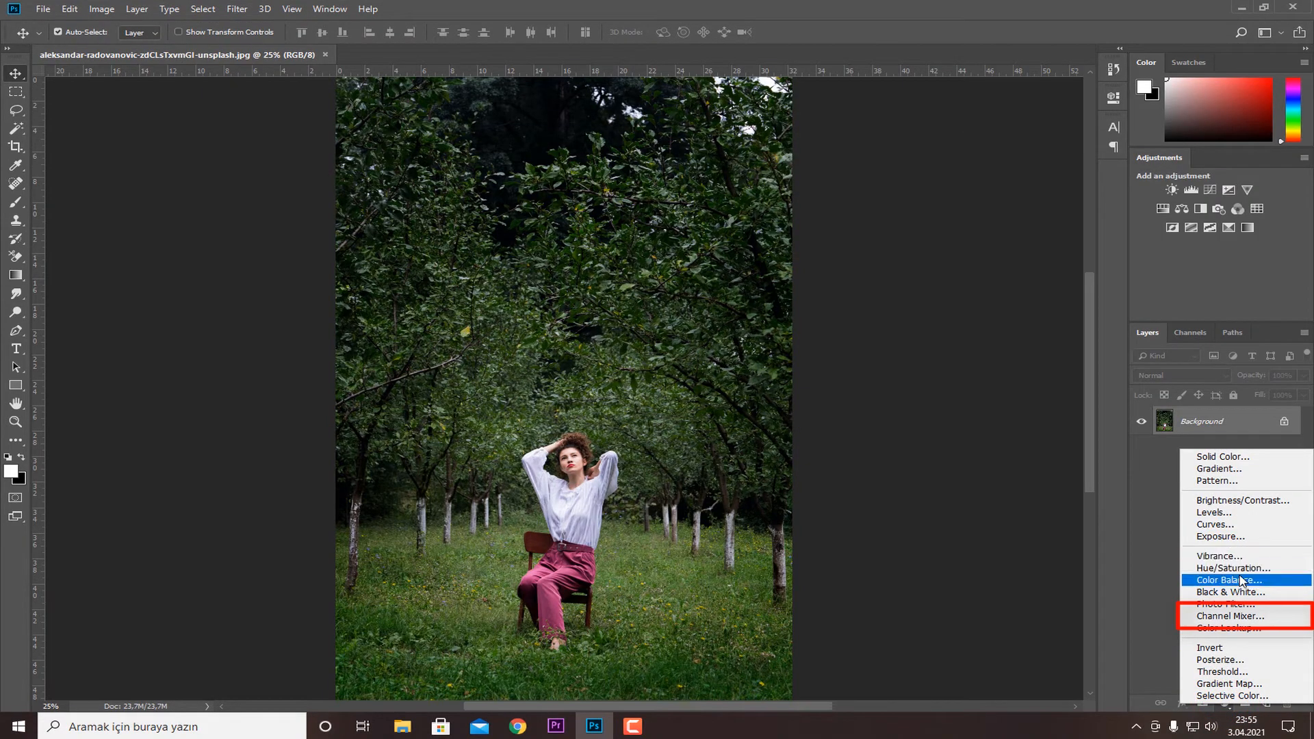
left_click(1274, 616)
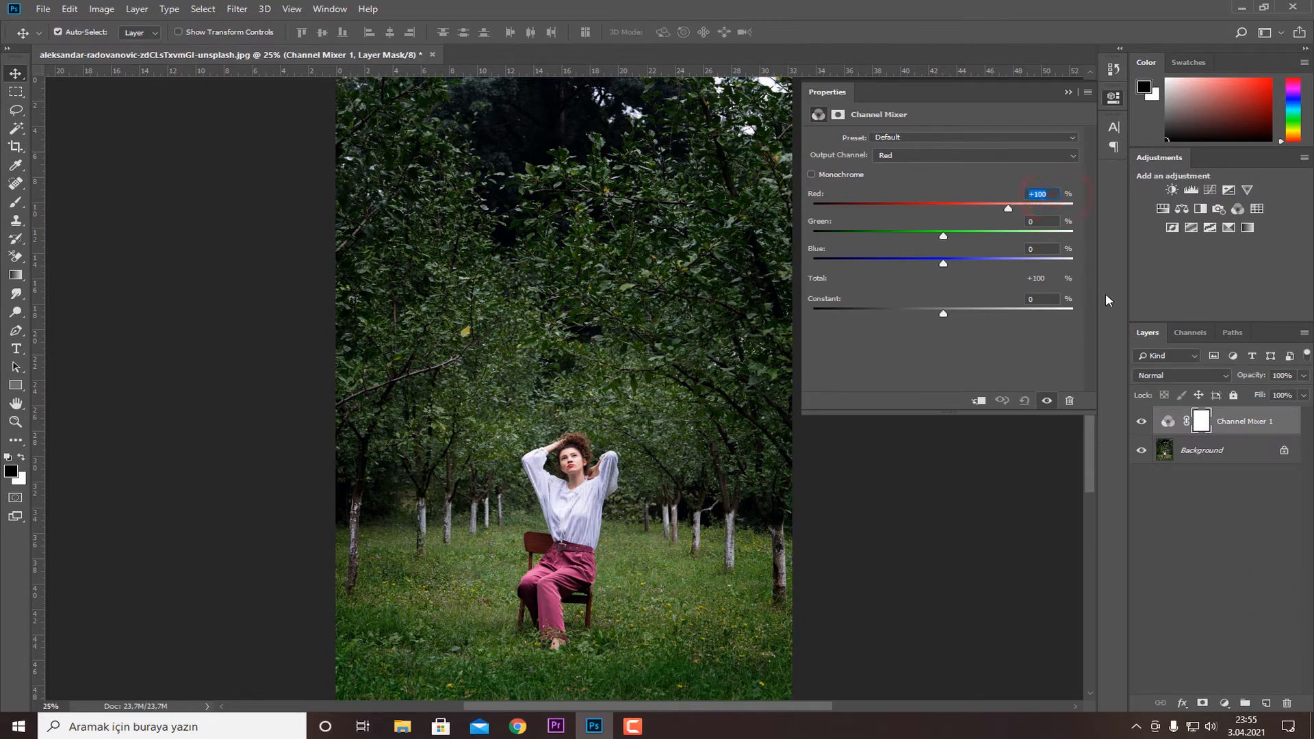
type("0")
left_click_drag(943, 237, 1112, 245)
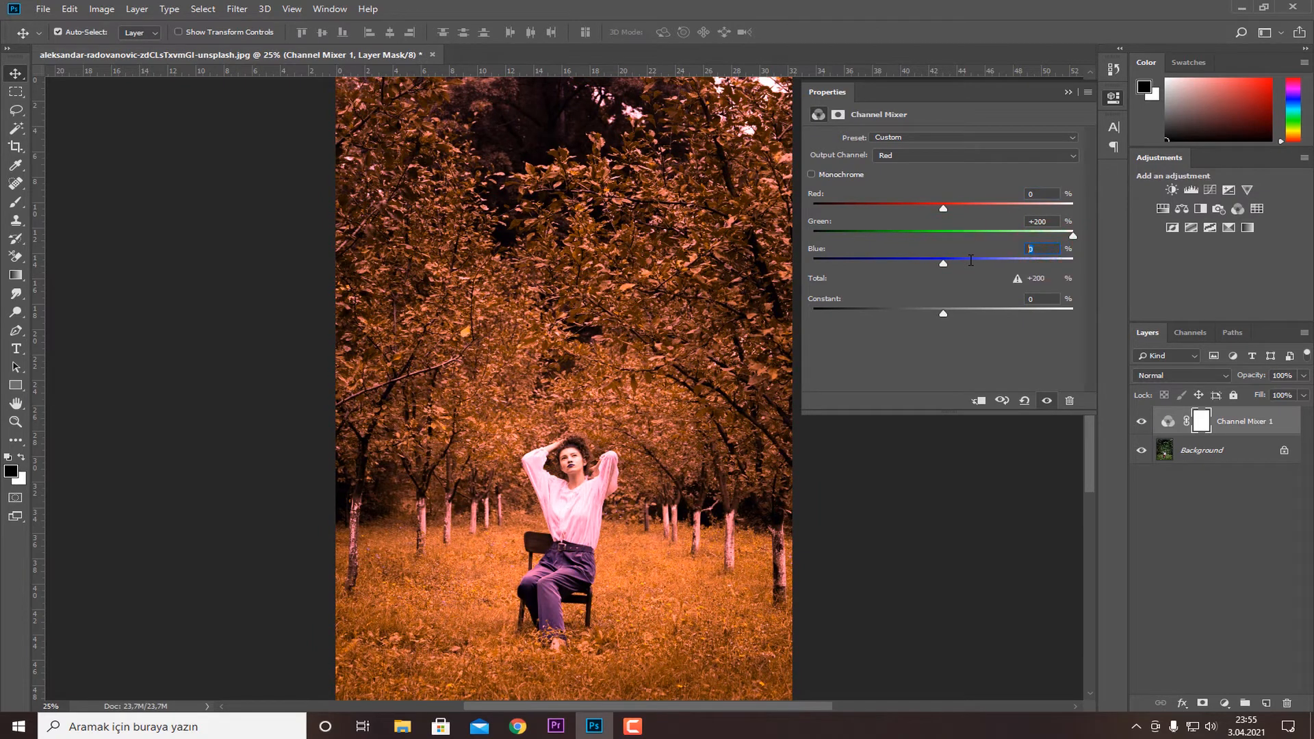
type("-100")
left_click(1067, 94)
Step: Set the Channel Mixer layer's blend mode to Lighten
left_click(1196, 376)
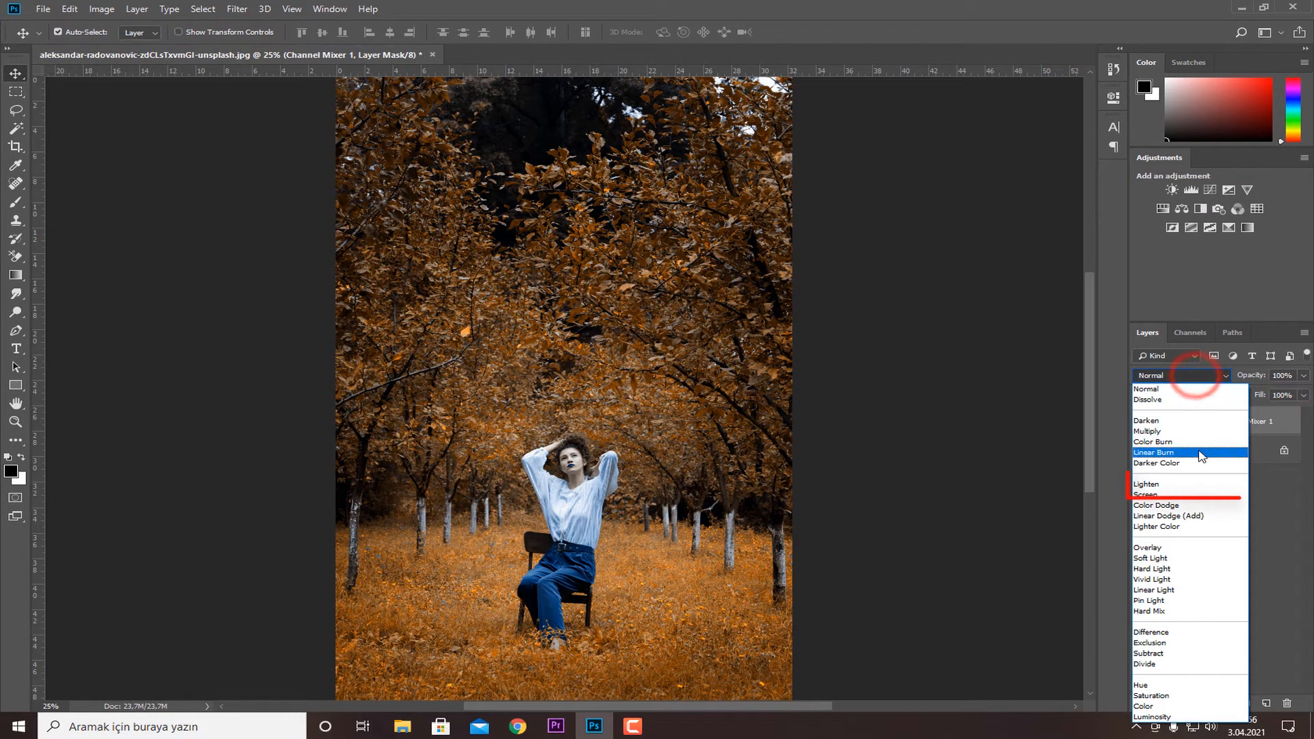
left_click(1195, 431)
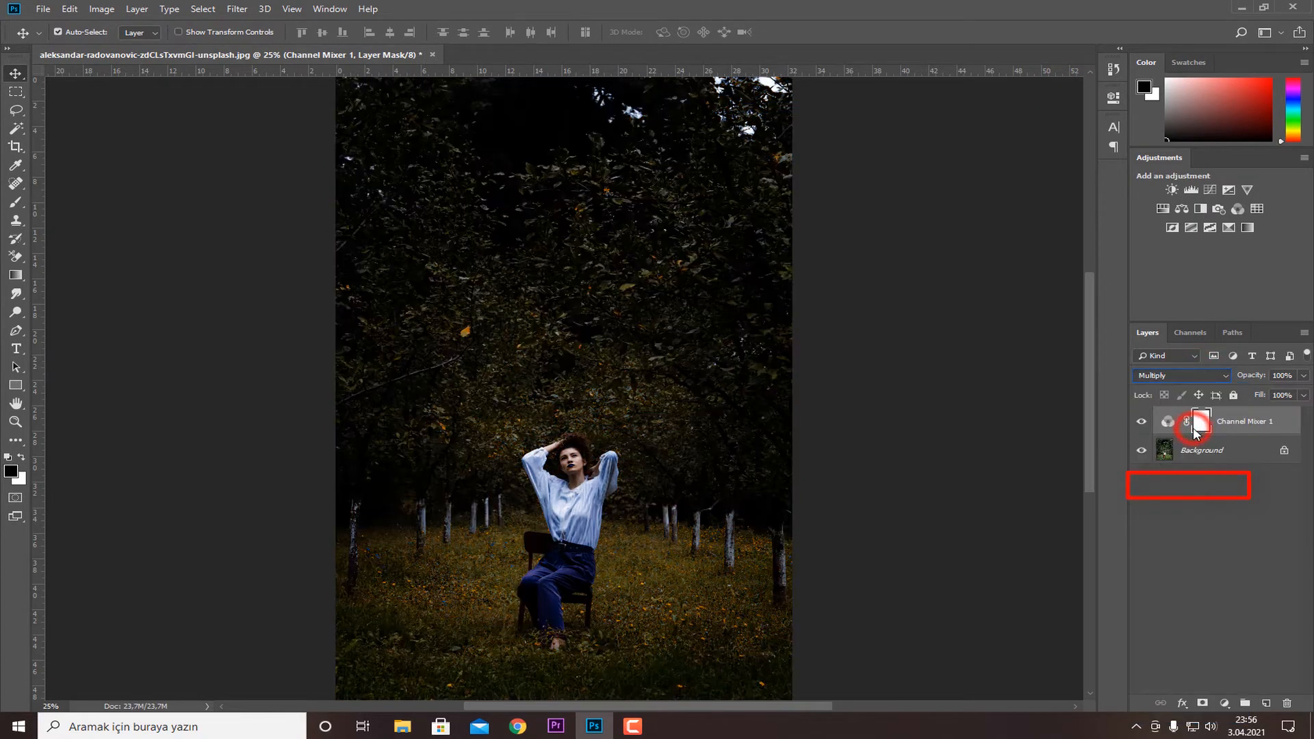
left_click(1184, 376)
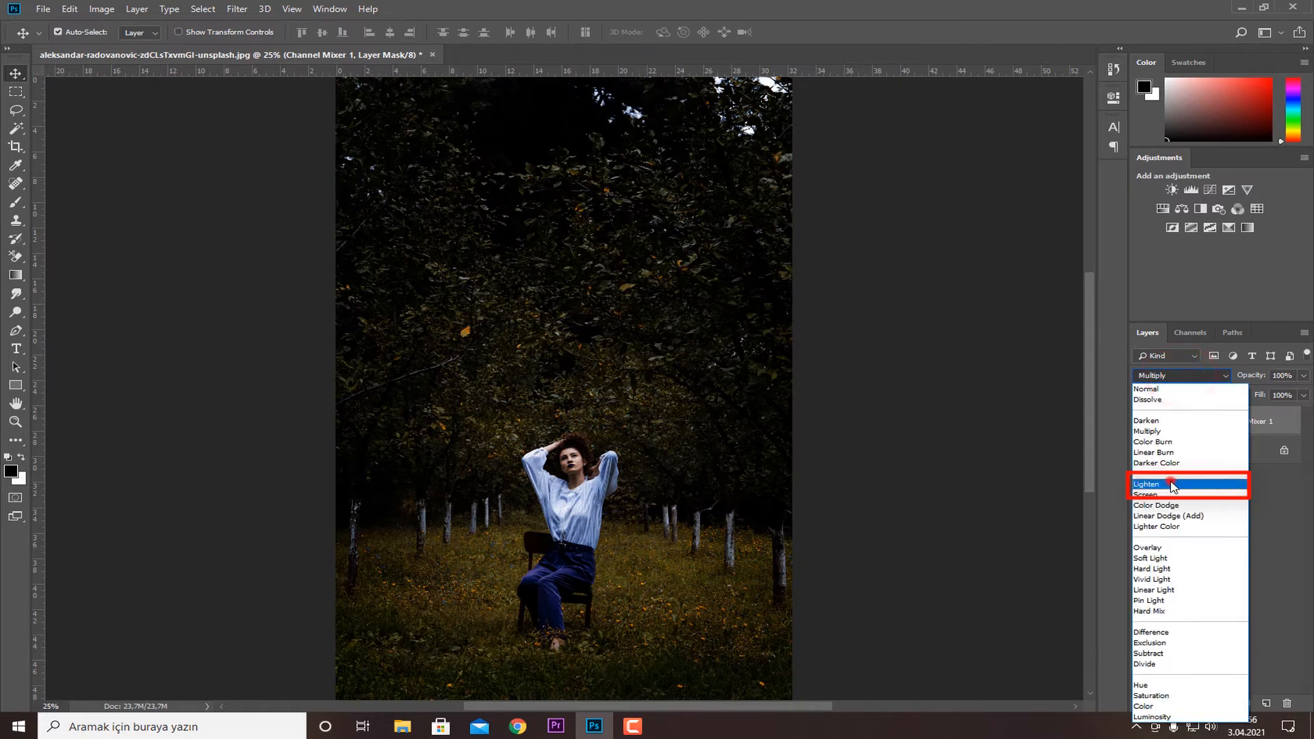
left_click(1173, 485)
Step: Toggle the Channel Mixer layer's visibility to compare the orchard photo before and after the color change
left_click(1142, 421)
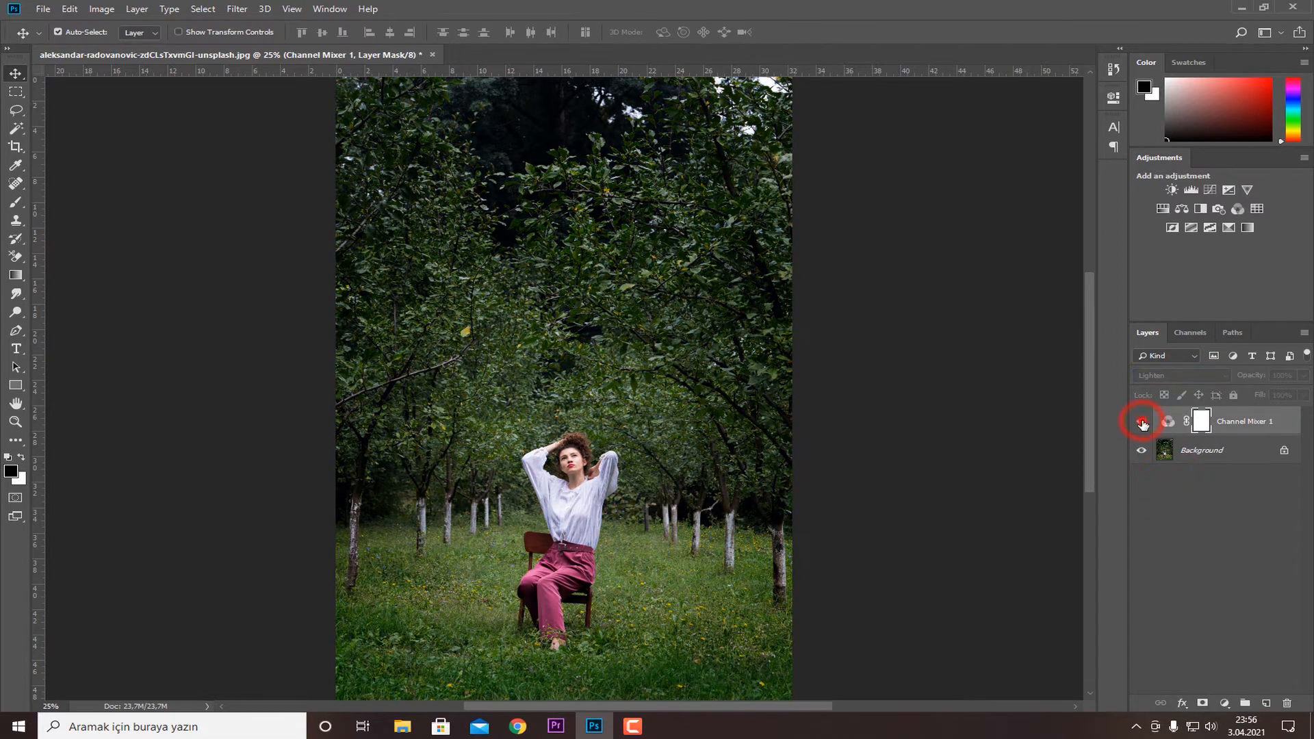
left_click(1142, 422)
left_click(1142, 421)
left_click(1142, 422)
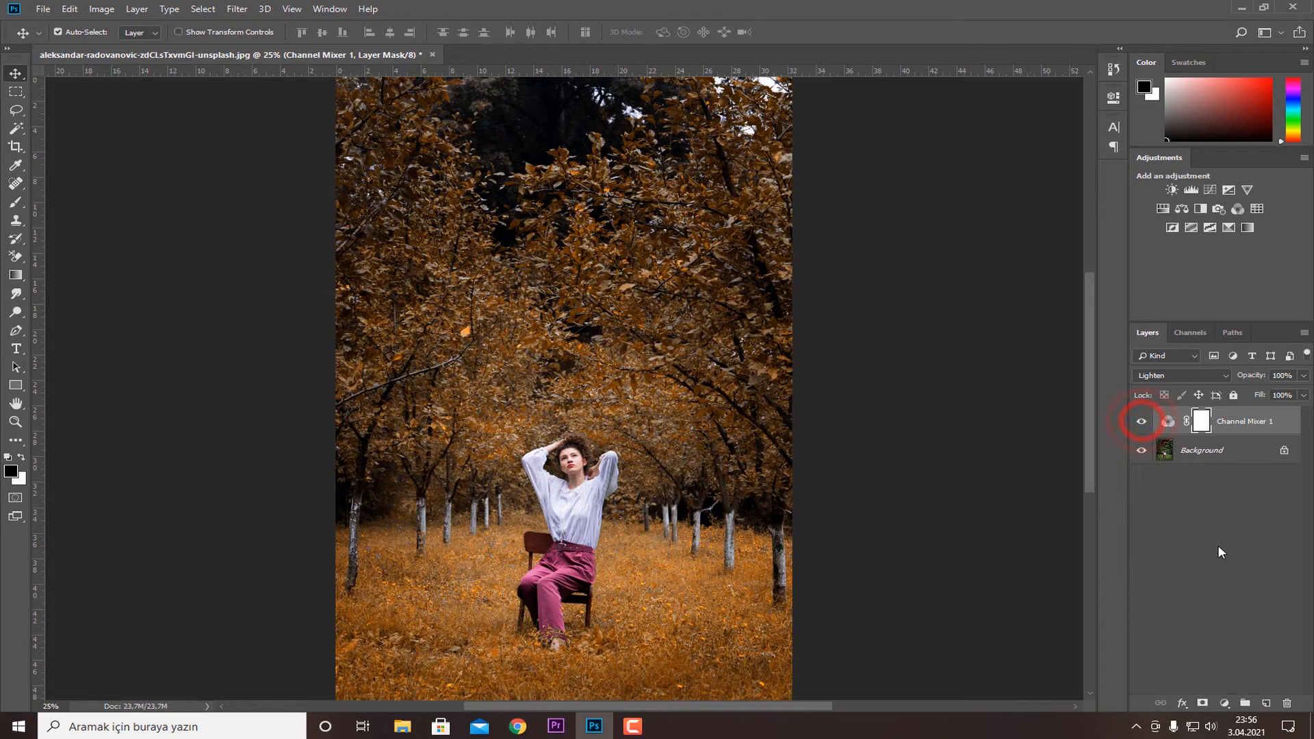
left_click(1218, 545)
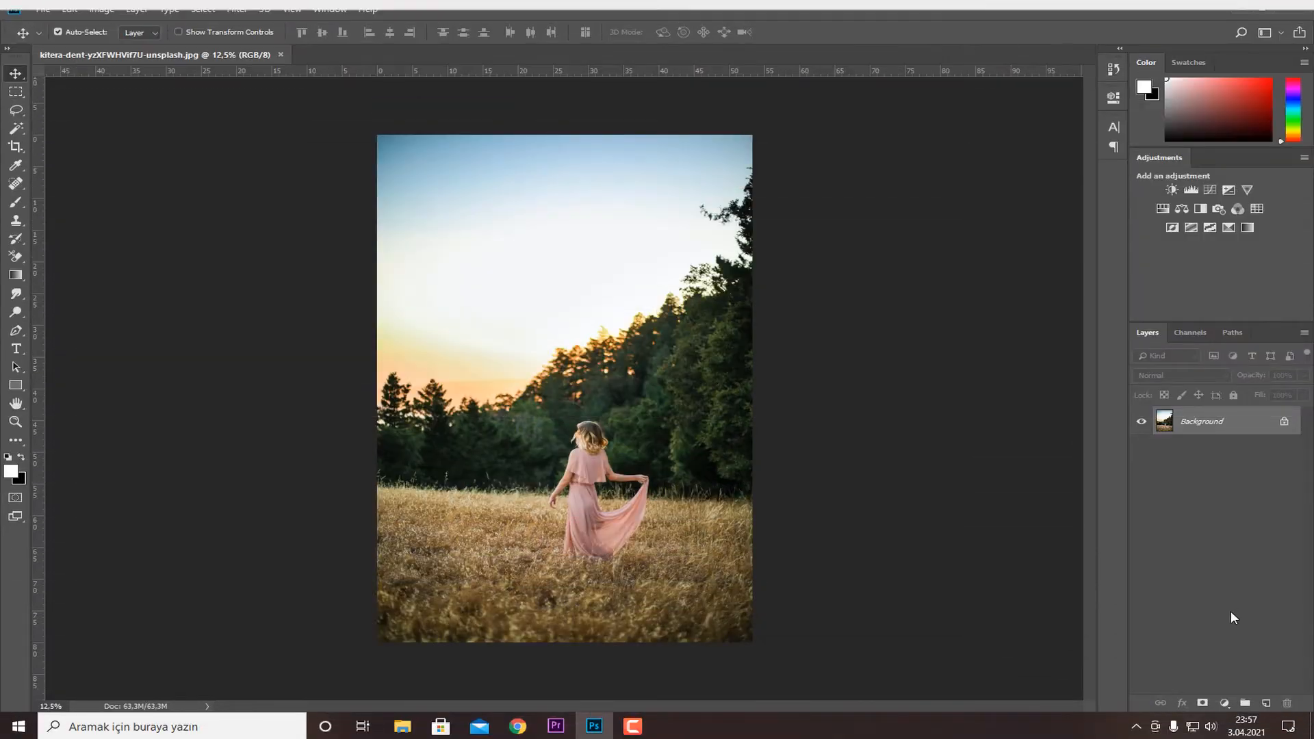
Step: Add a Gradient Map adjustment layer with a reversed gradient to the photo of the woman in the wheat field
left_click(1224, 703)
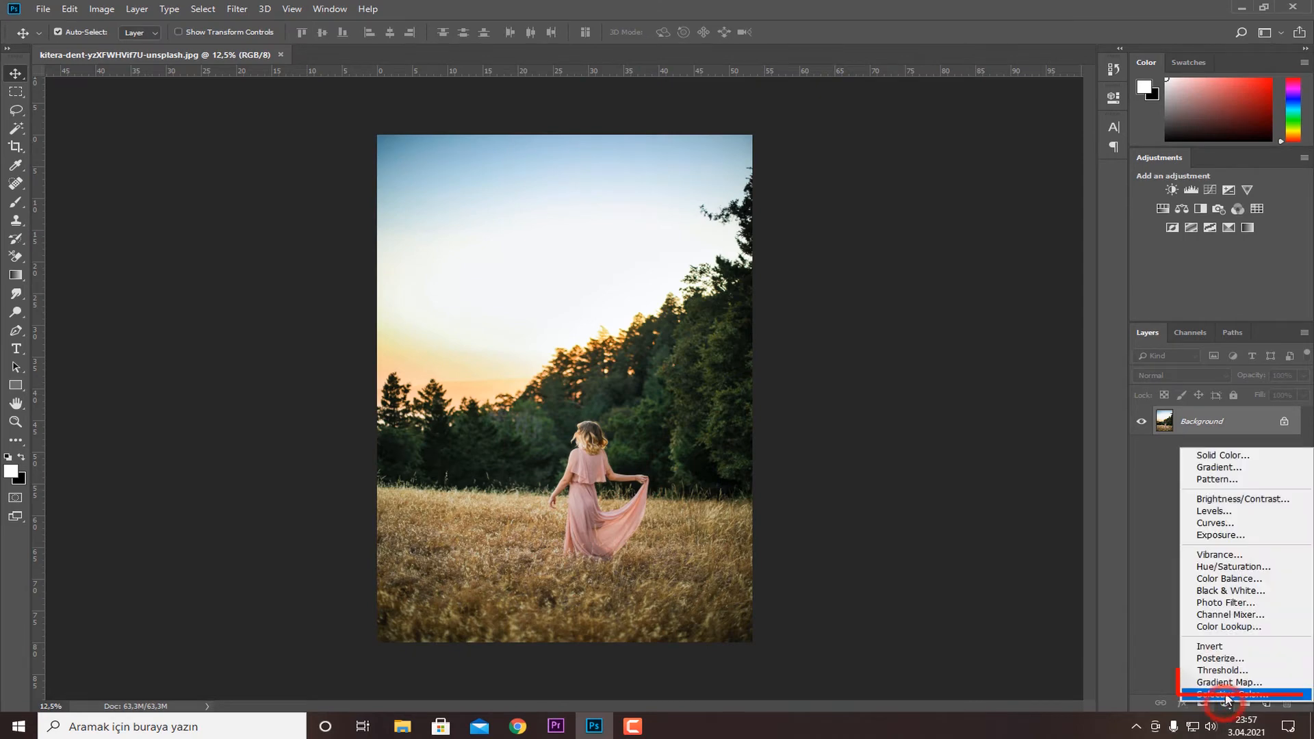
left_click(1279, 683)
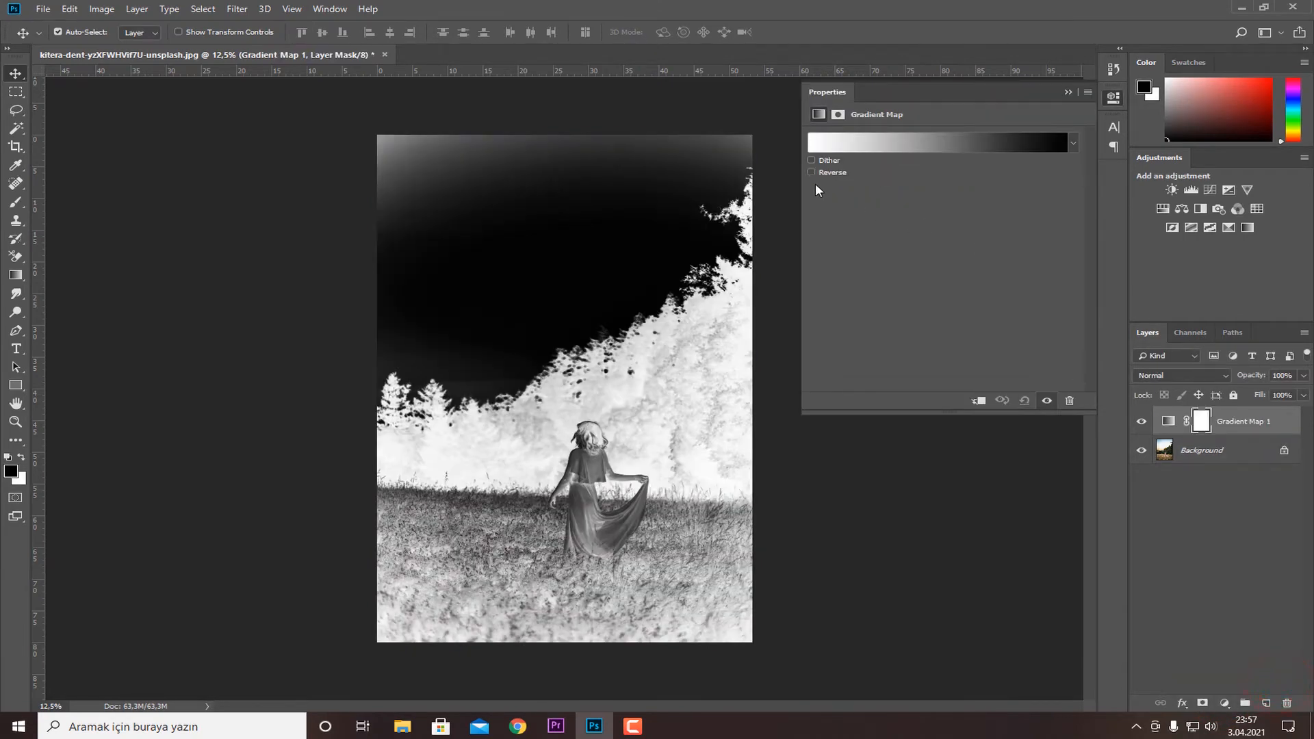
left_click(812, 173)
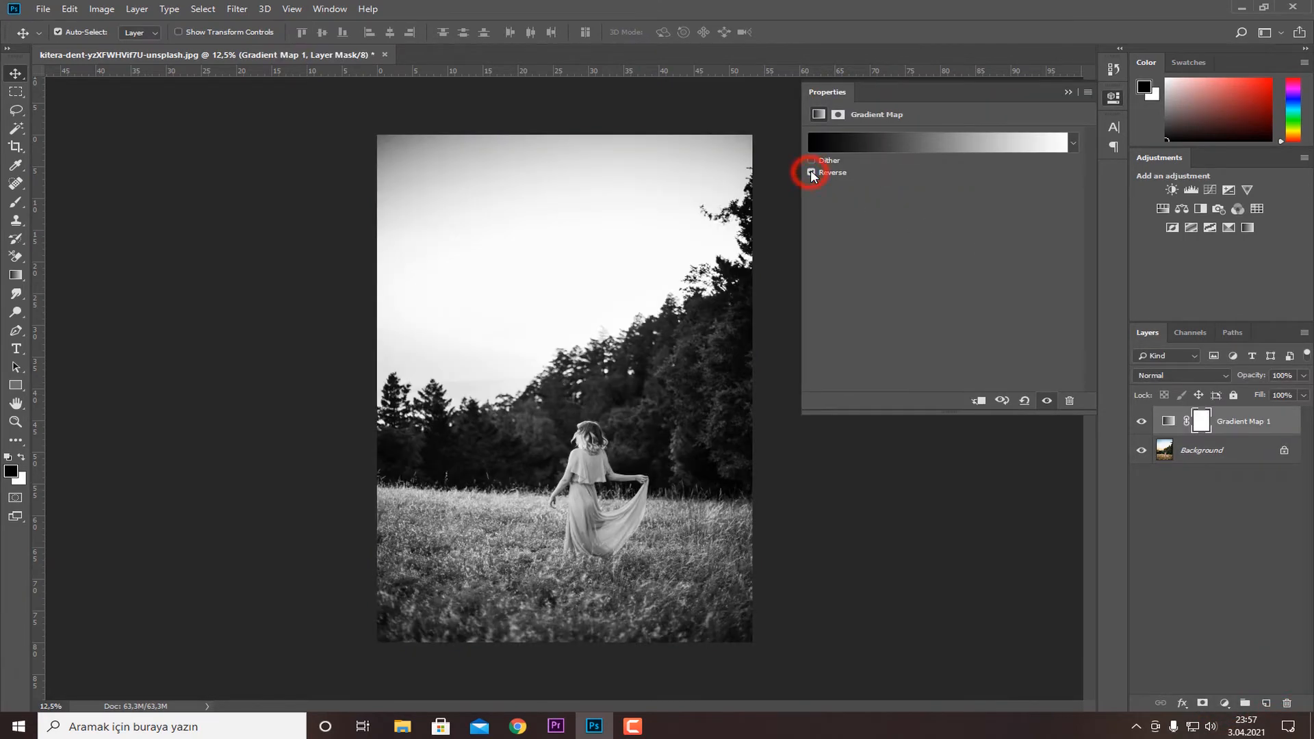
left_click(1068, 98)
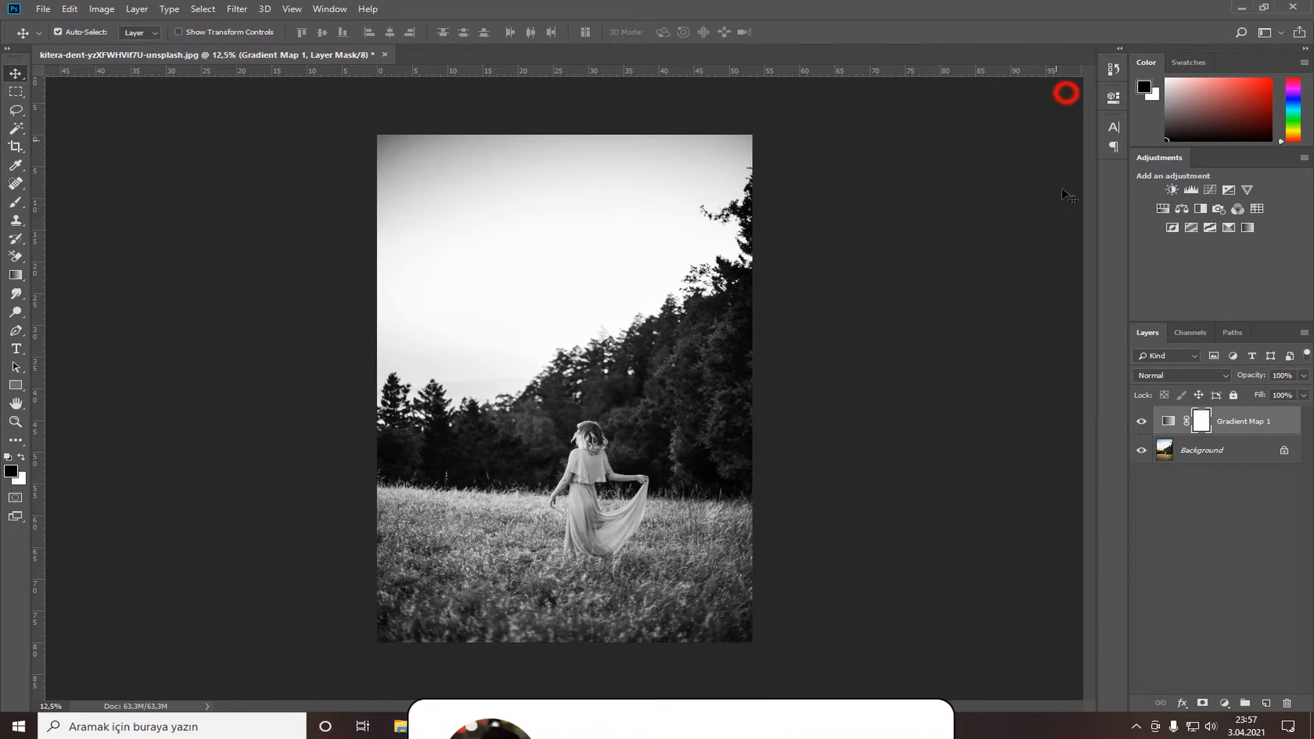
Step: Set the Gradient Map layer's blend mode to Luminosity and toggle its visibility to compare the result
left_click(1170, 375)
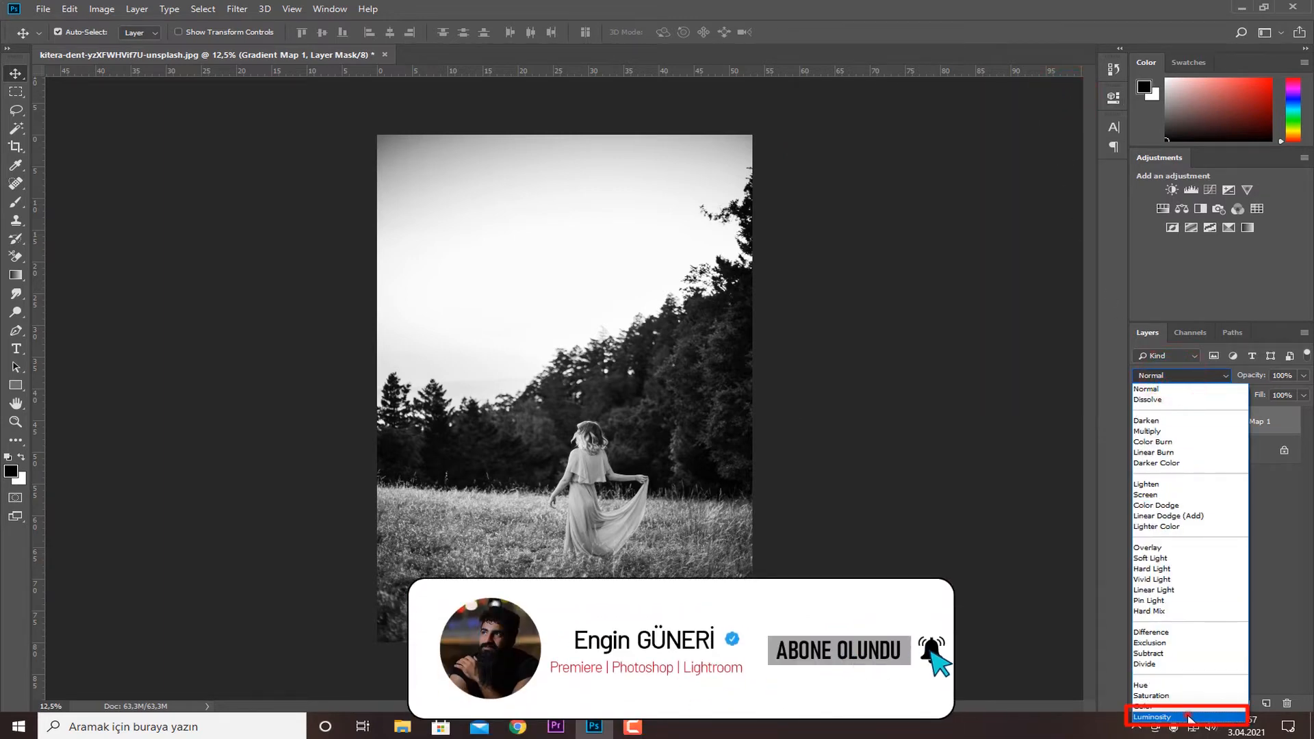
left_click(1187, 715)
left_click(1140, 422)
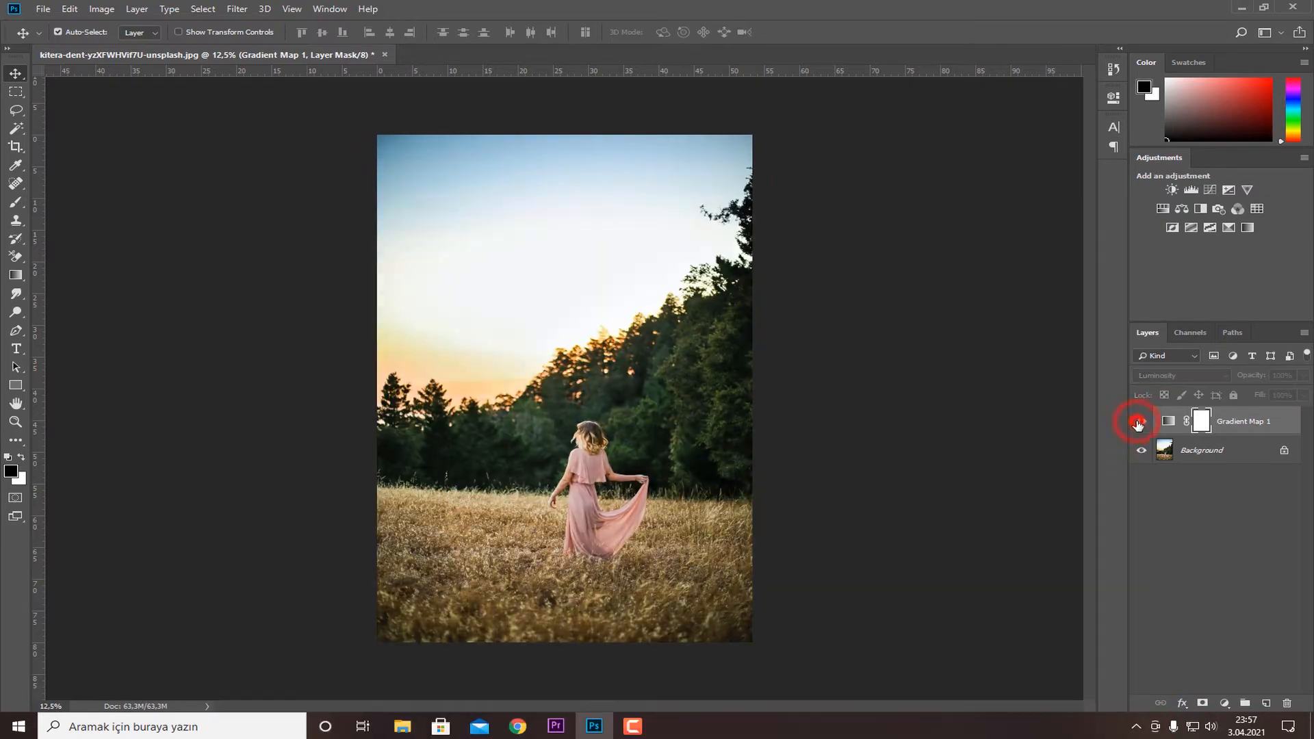
left_click(1141, 422)
Step: Add a Brightness/Contrast adjustment layer above the Gradient Map with Brightness 0 and Contrast 41
left_click(1225, 703)
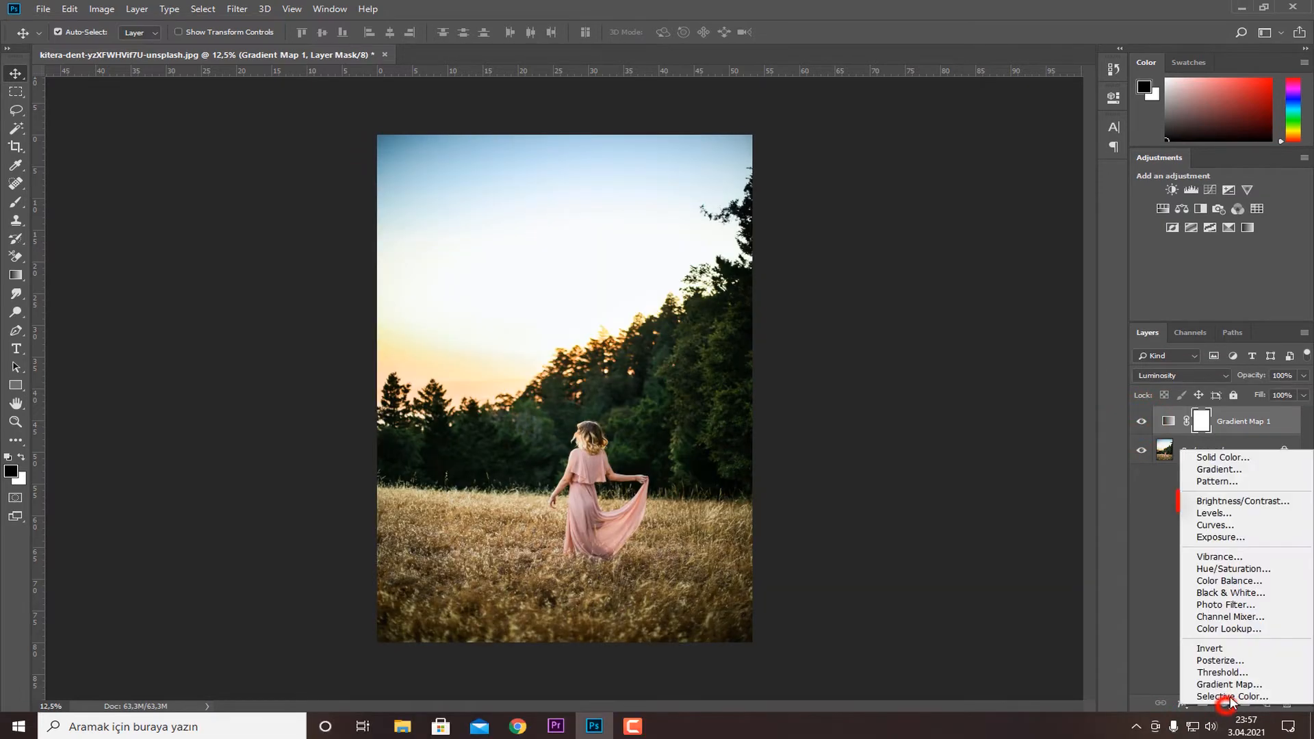
left_click(1261, 500)
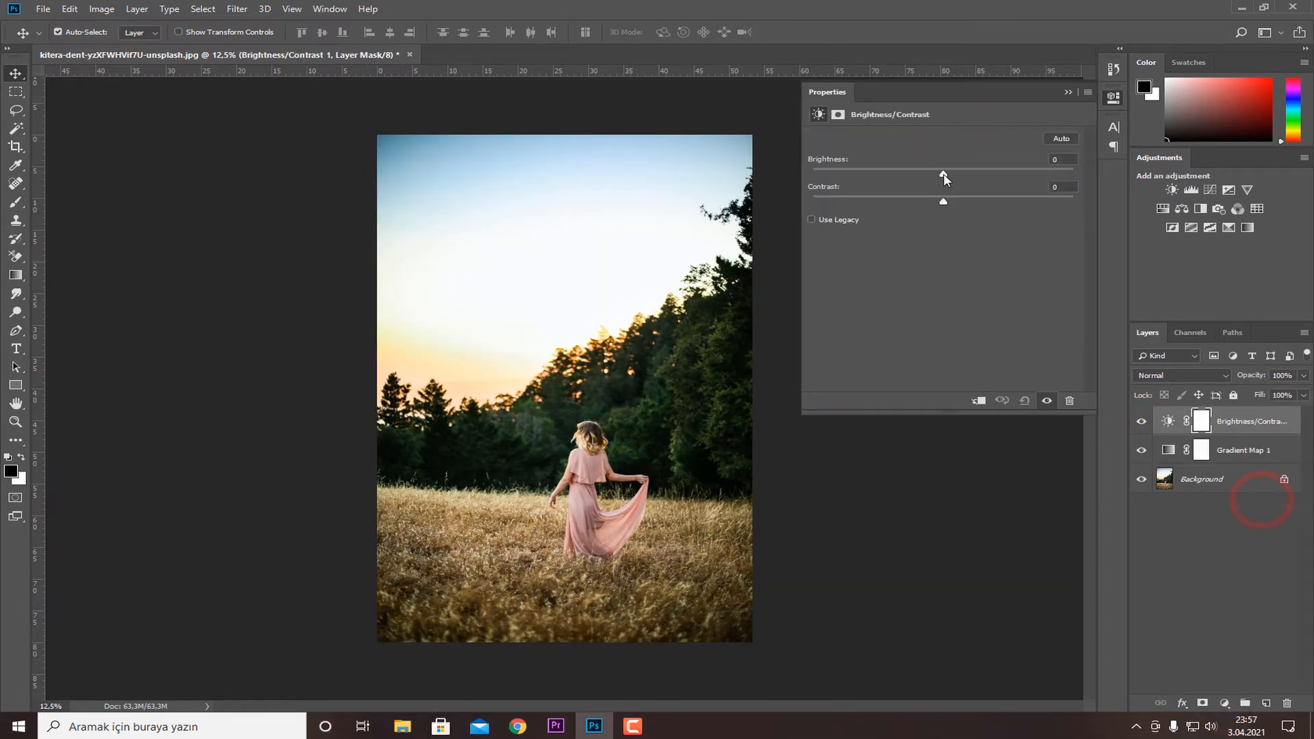
left_click_drag(945, 177, 926, 179)
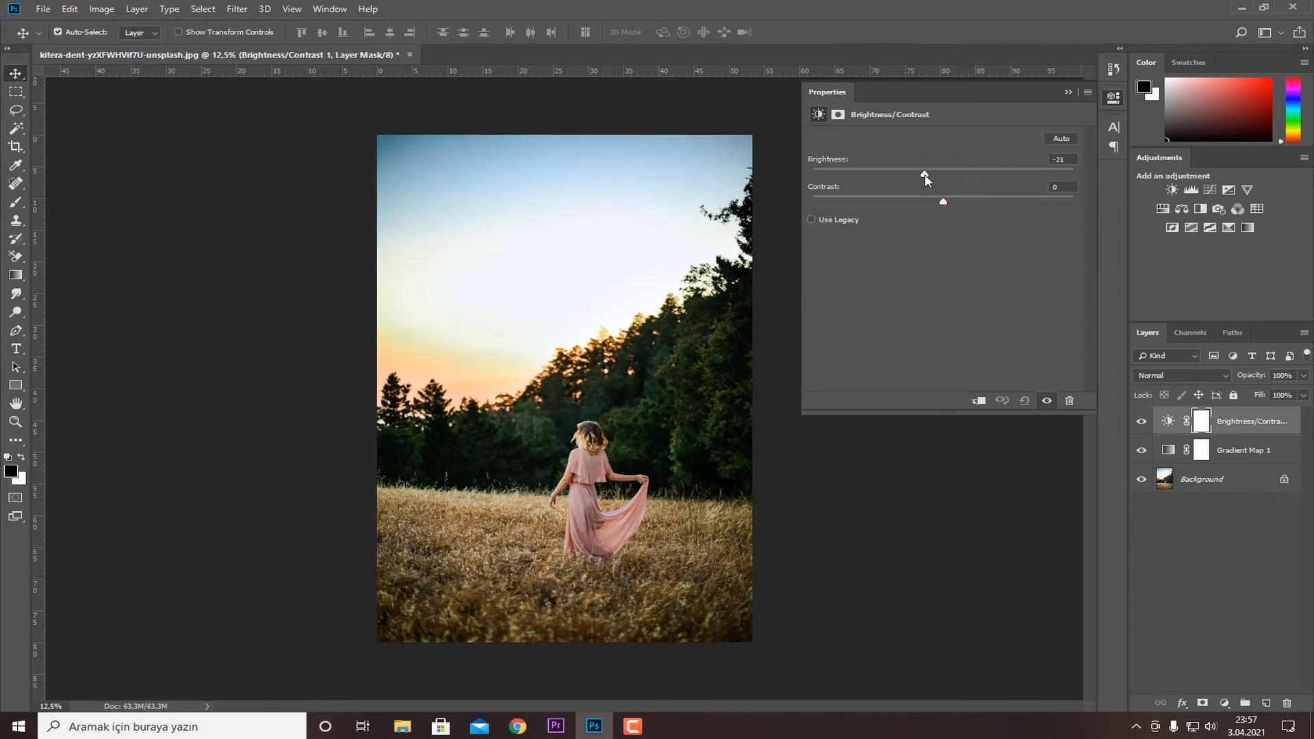
left_click_drag(1004, 200, 994, 199)
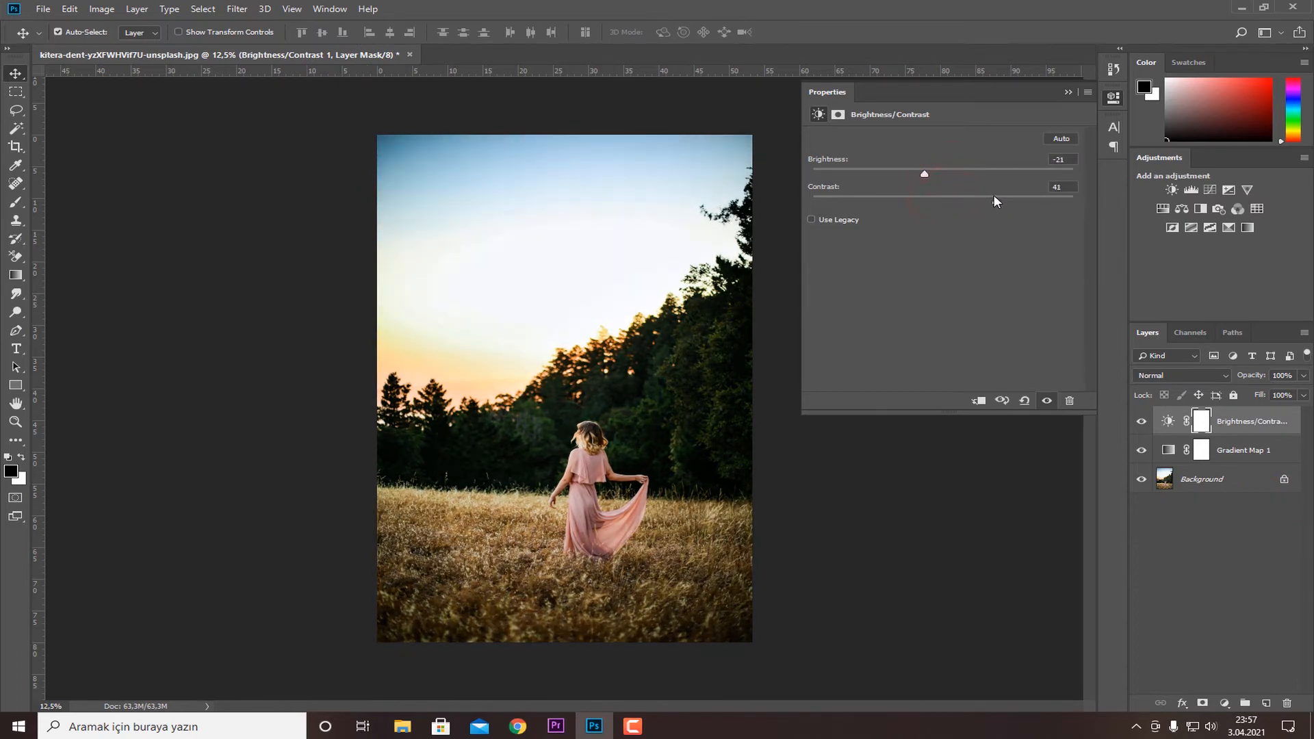
left_click_drag(926, 175, 943, 182)
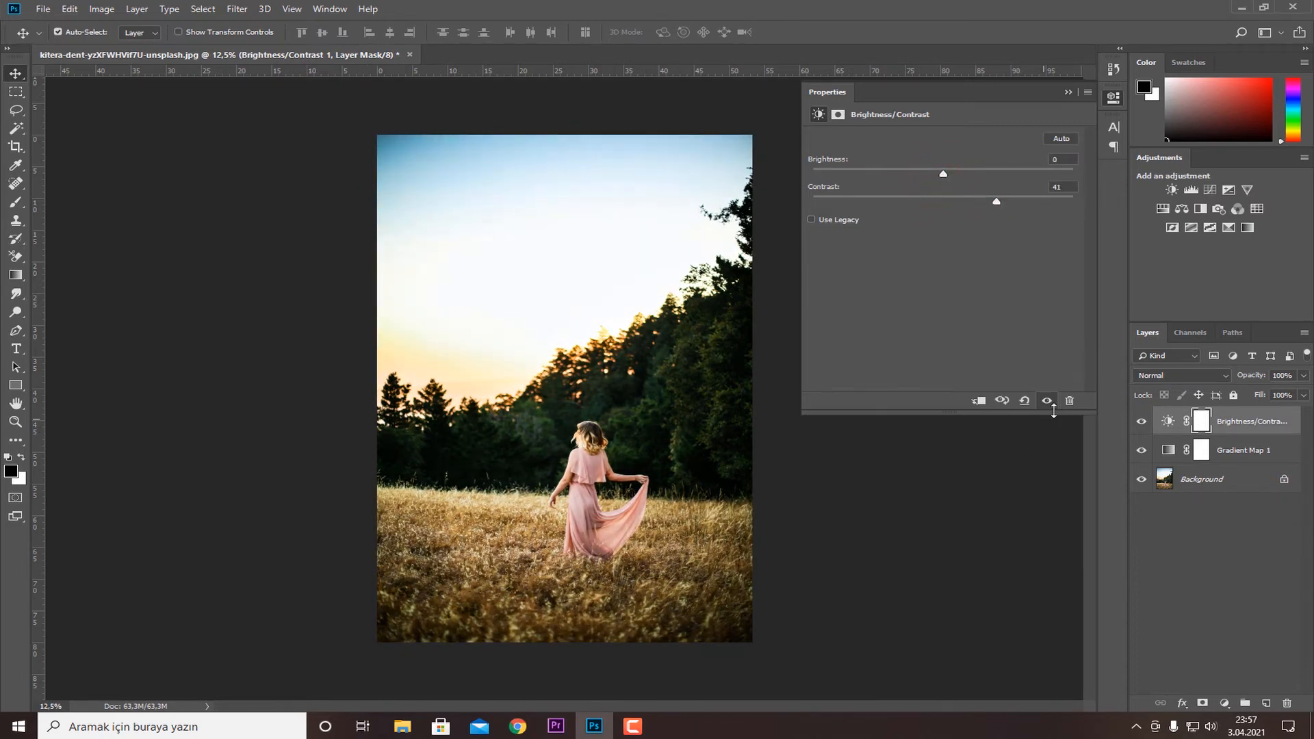
Step: Compare the field photo before and after by toggling the Brightness/Contrast layer and showing the Background layer alone
left_click(1047, 401)
left_click(1047, 402)
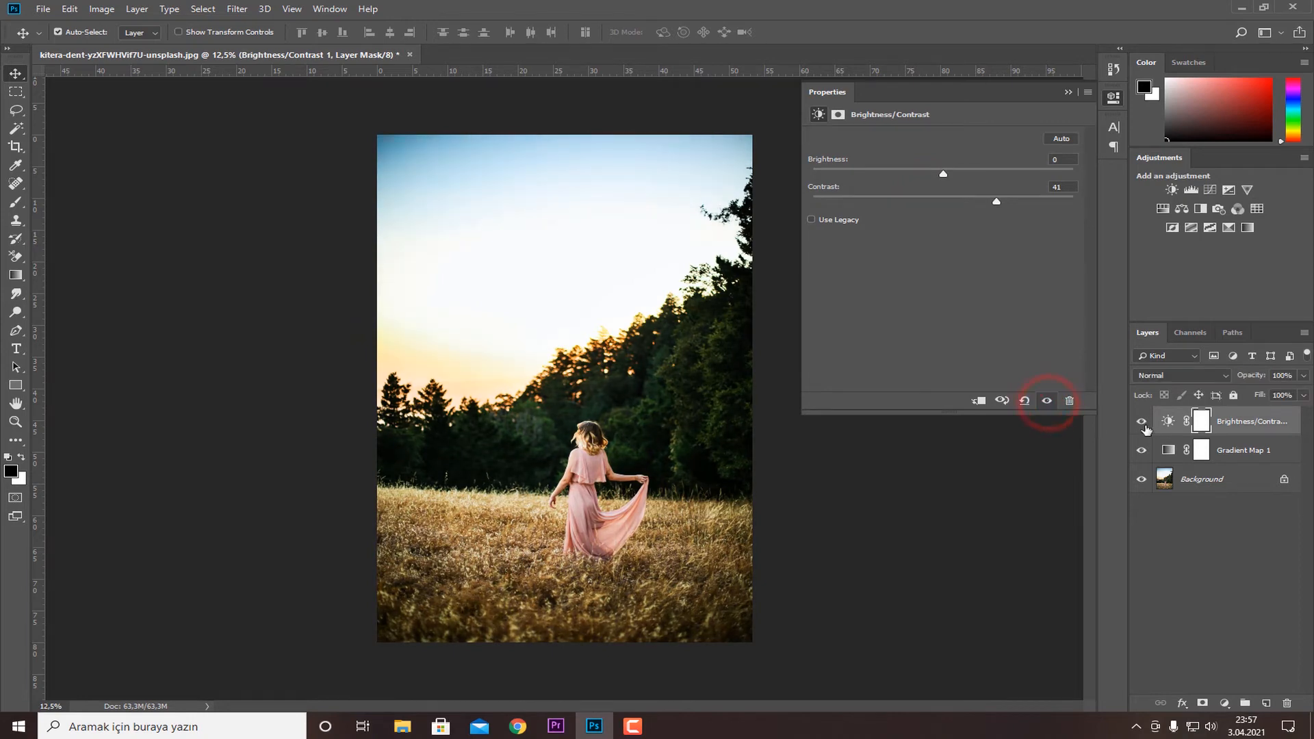
left_click(1062, 97)
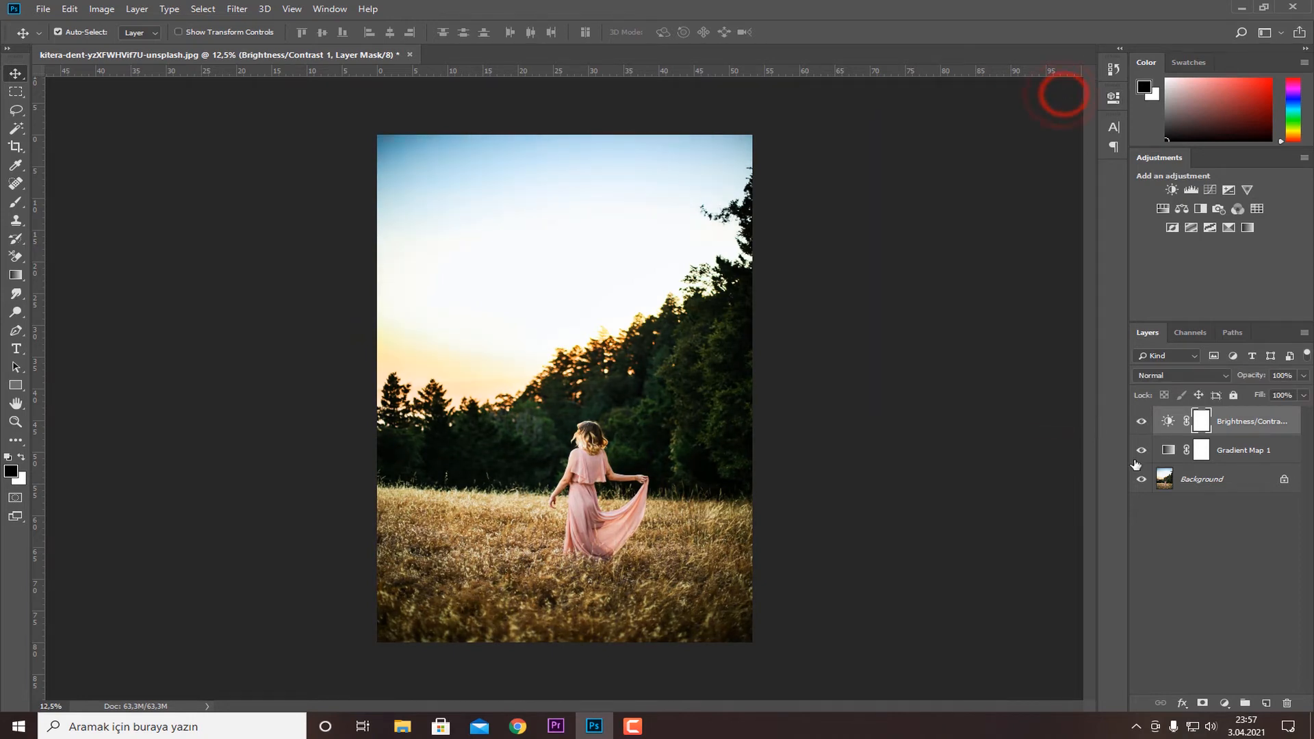
left_click(1141, 485)
left_click(1140, 483)
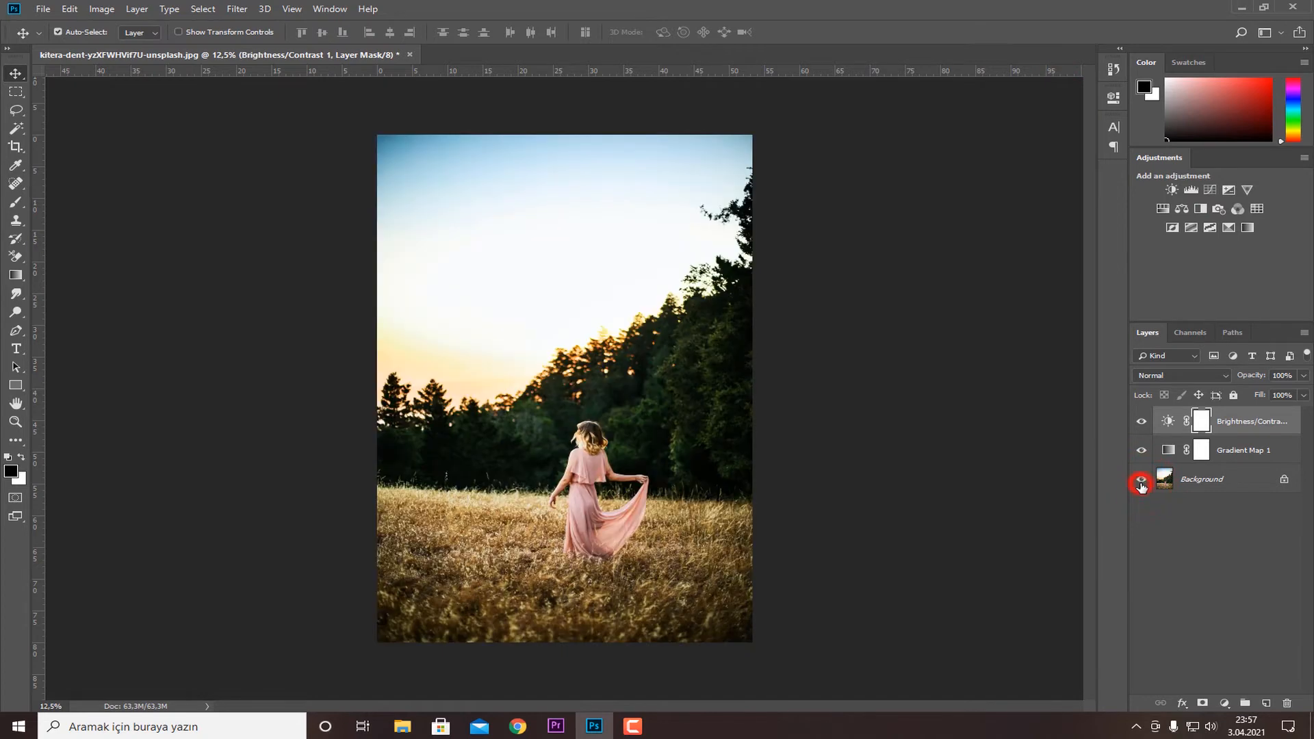
left_click(1141, 483, "alt")
left_click(1141, 483, "alt")
left_click(1141, 483, "alt")
left_click(1141, 483, "alt")
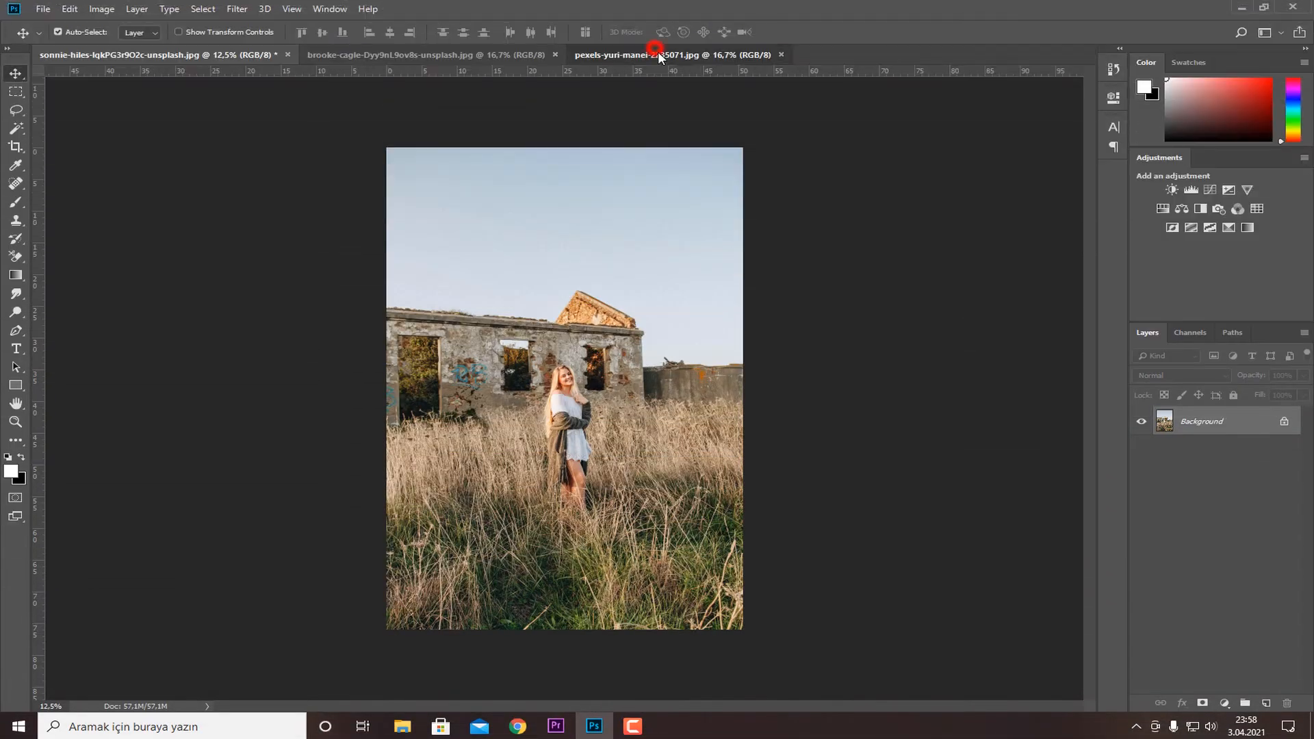
Step: Add a Color Lookup adjustment layer to the flower garden photo, trying the FoggyNight.3DL look and settling on HorrorBlue.3DL
left_click(659, 52)
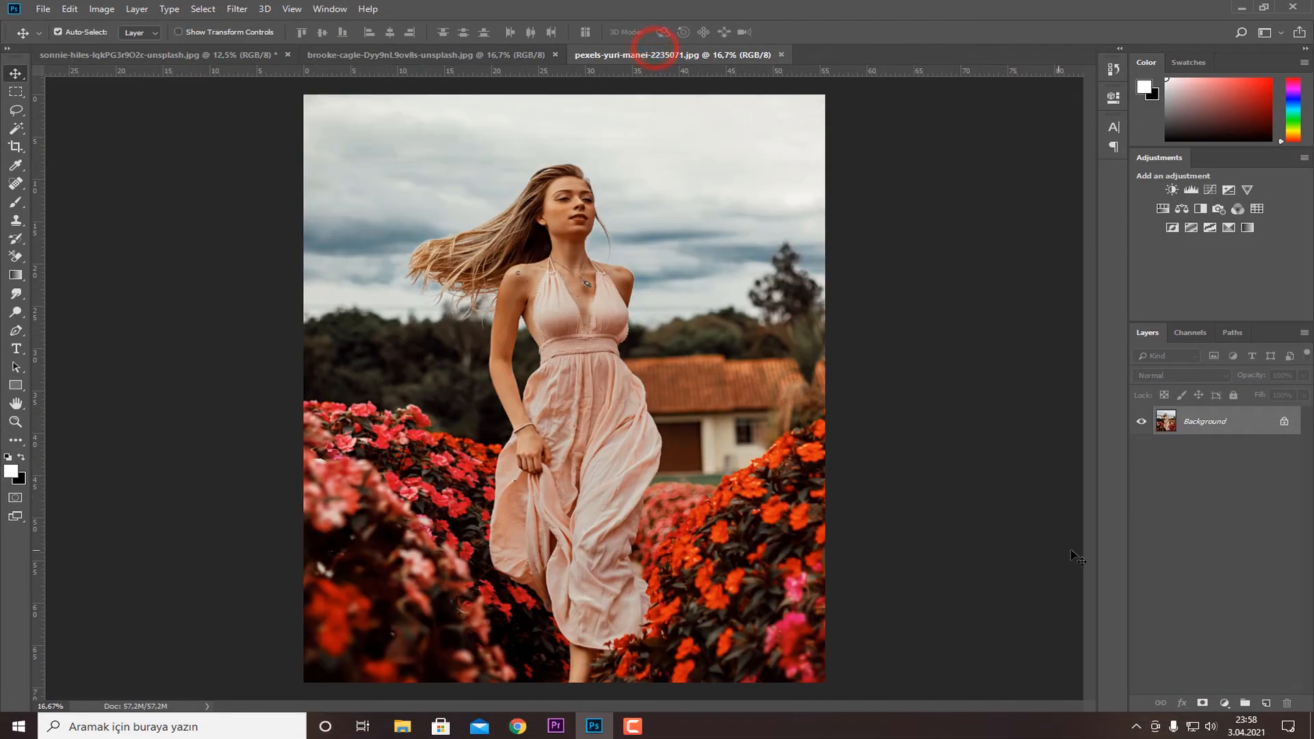
left_click(1224, 703)
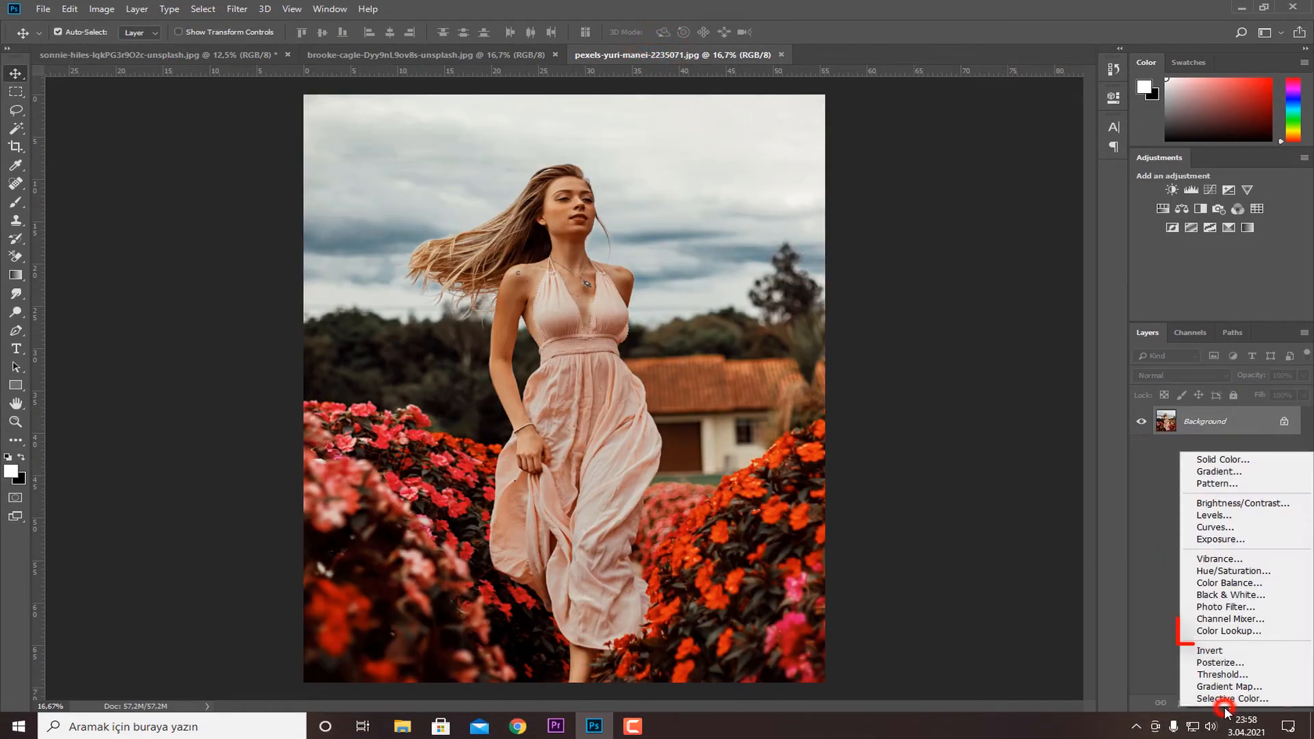
left_click(1224, 631)
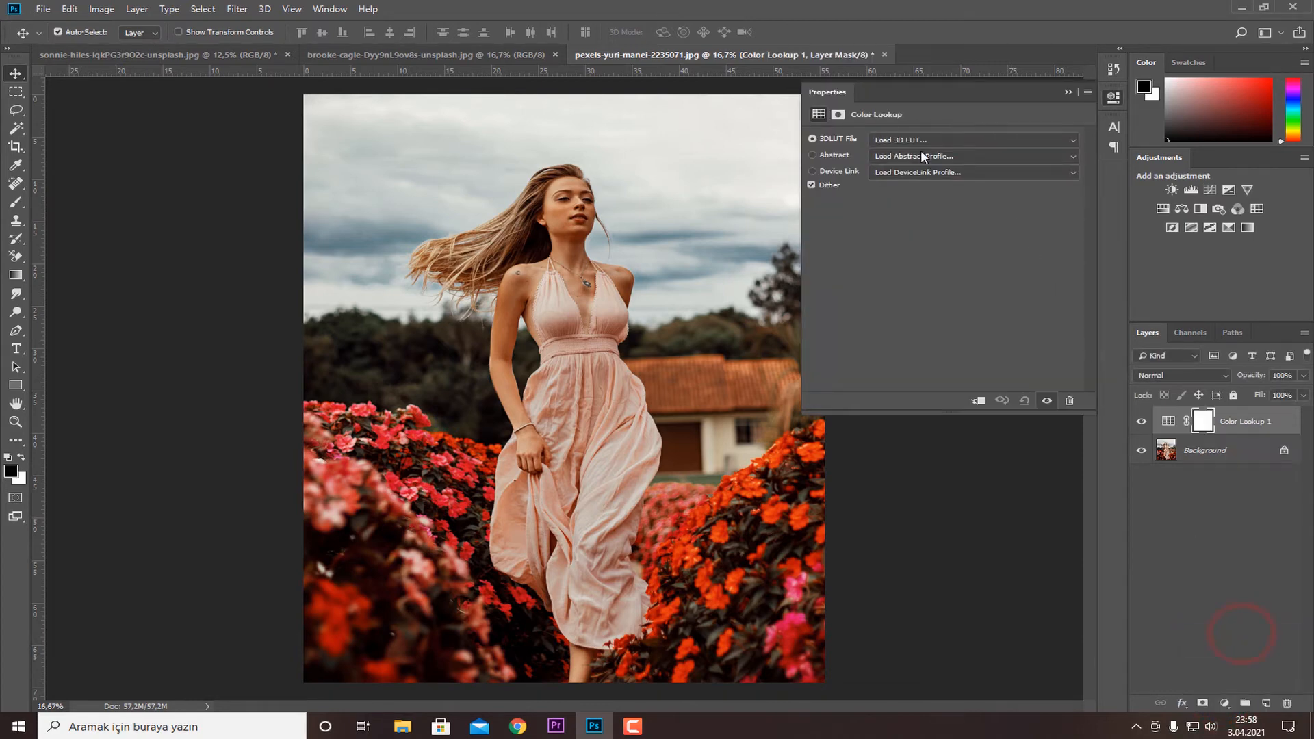
left_click(961, 139)
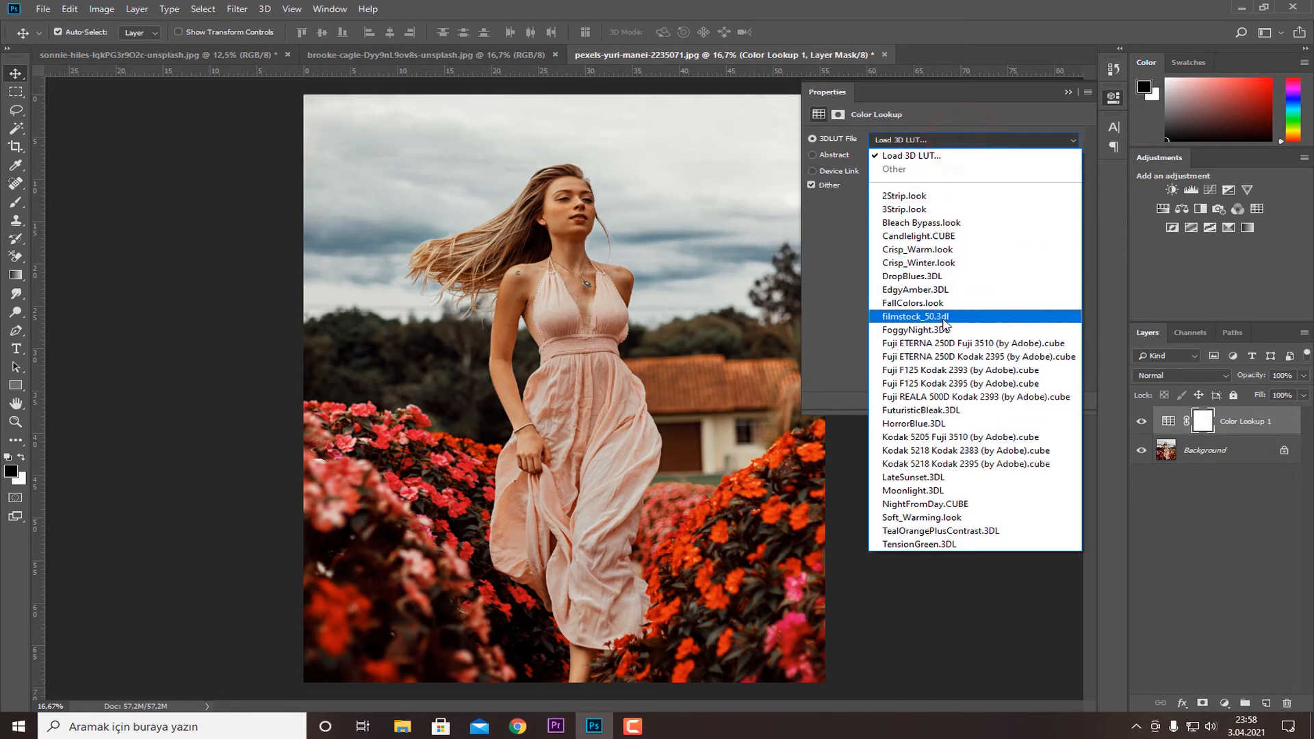
left_click(945, 328)
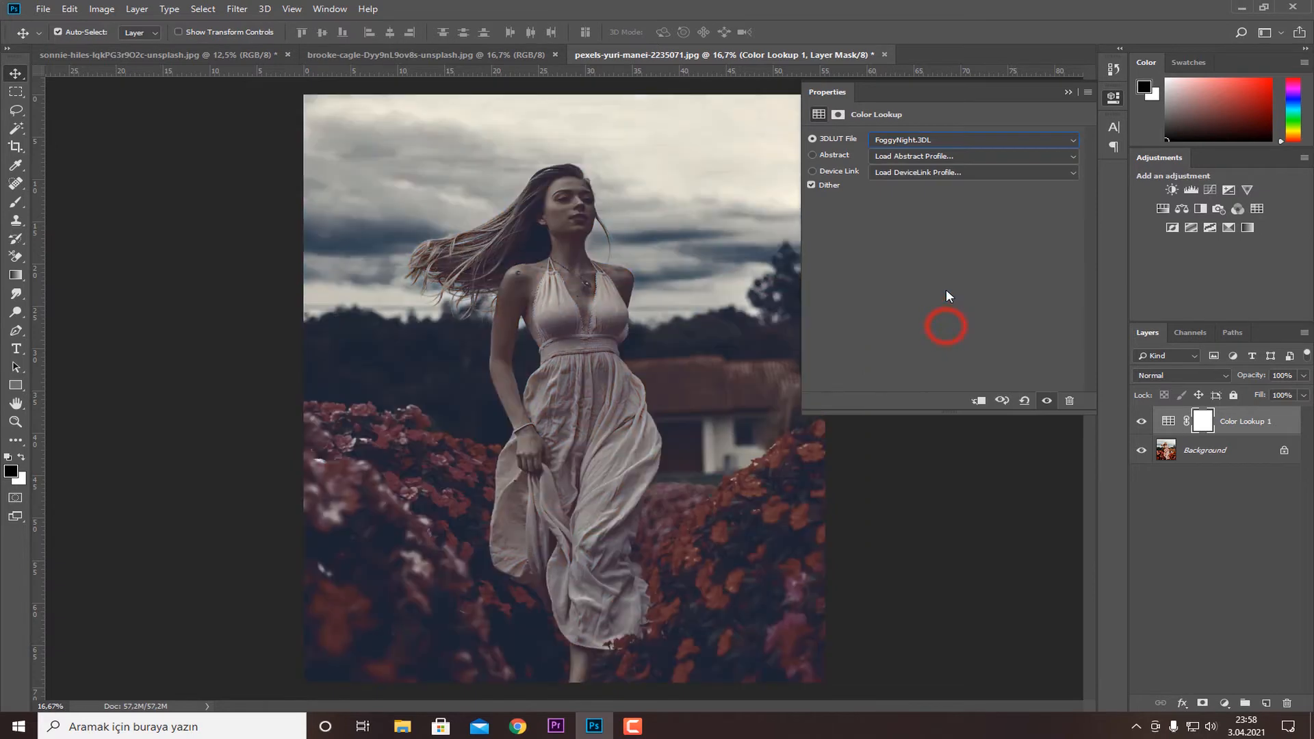
left_click(979, 141)
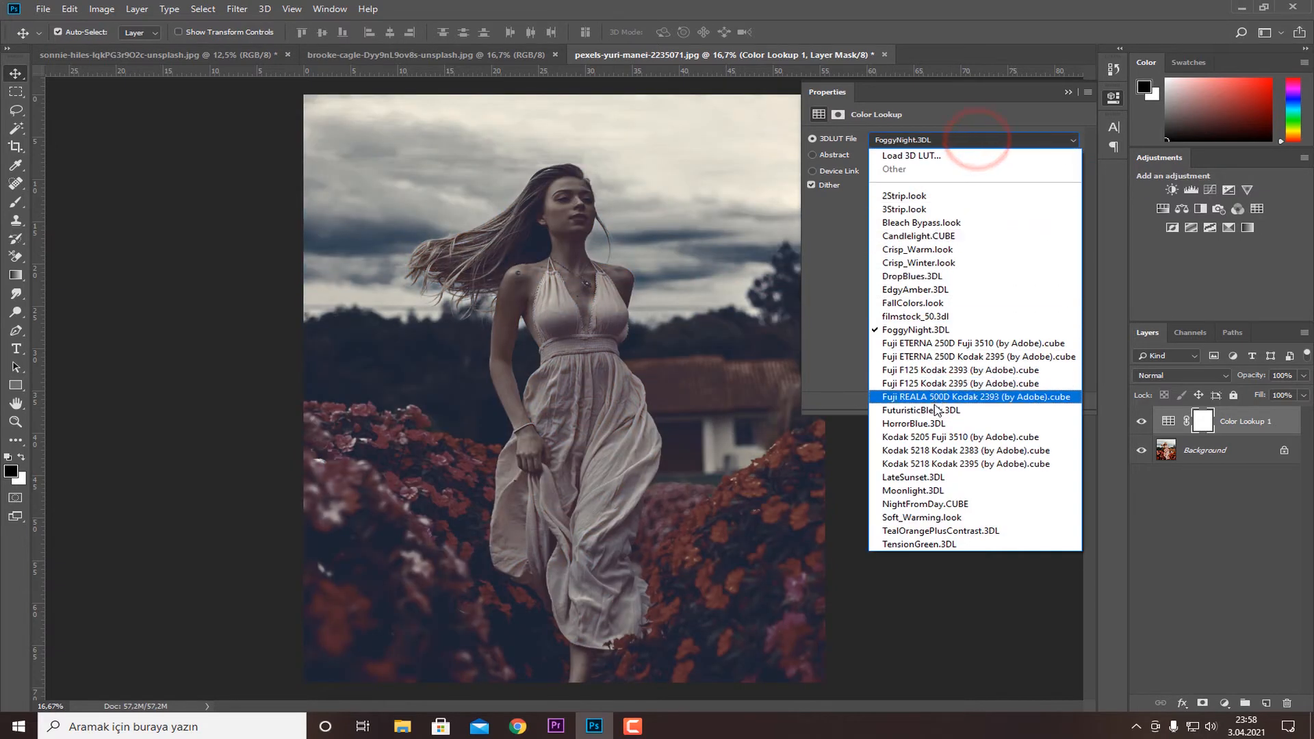
left_click(977, 423)
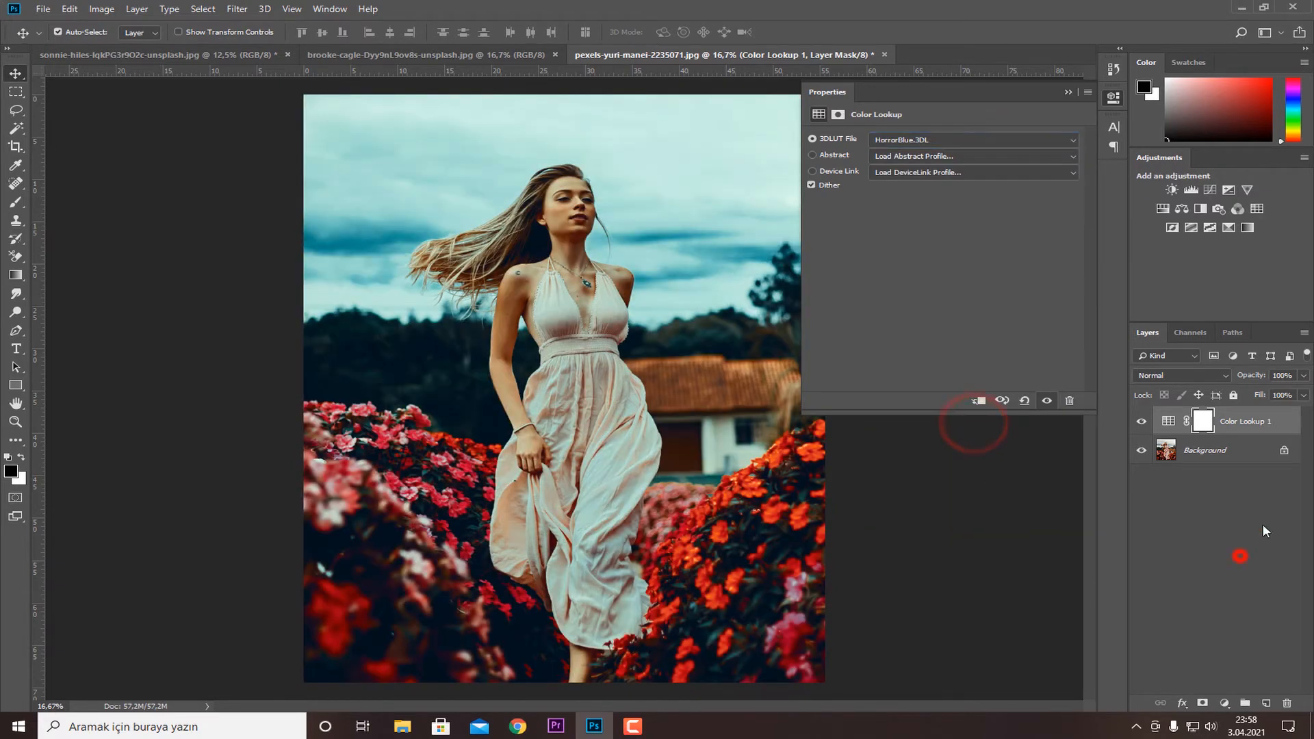
Step: Reduce the Color Lookup layer's opacity to 61%
left_click(1241, 555)
left_click(1275, 421)
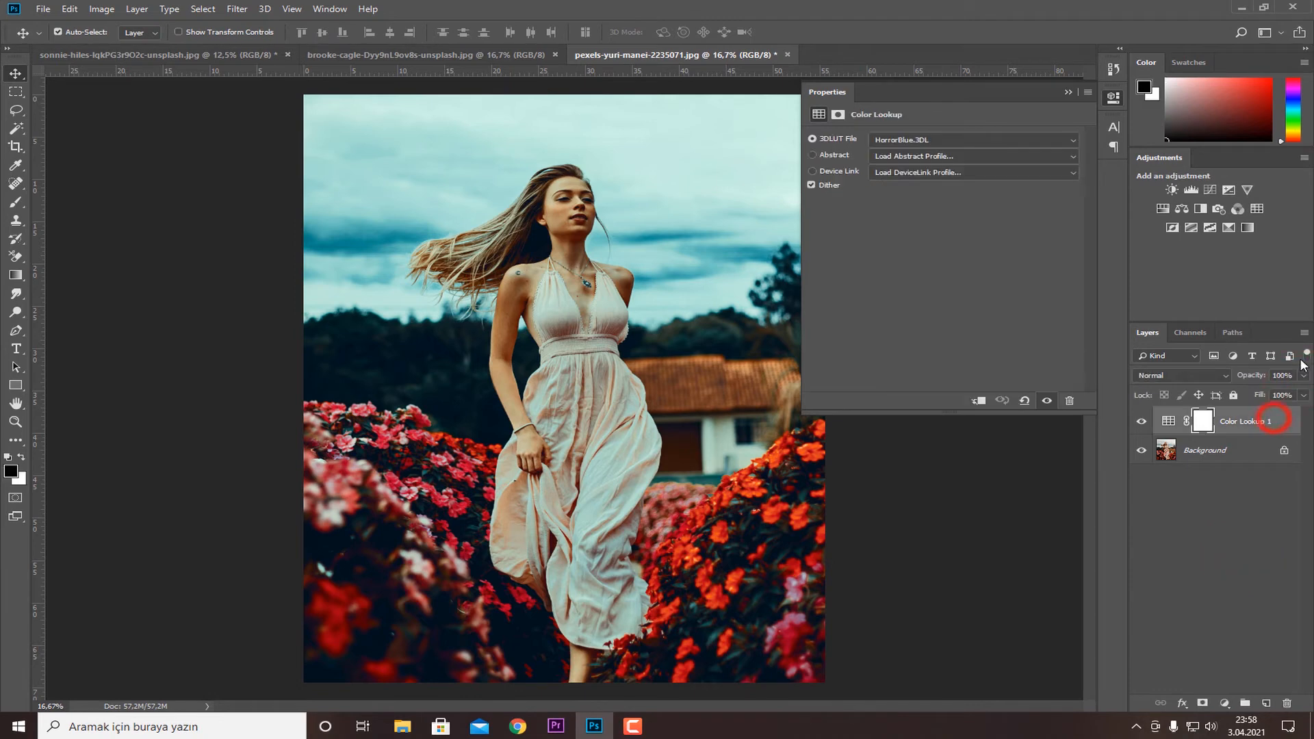
left_click(1302, 375)
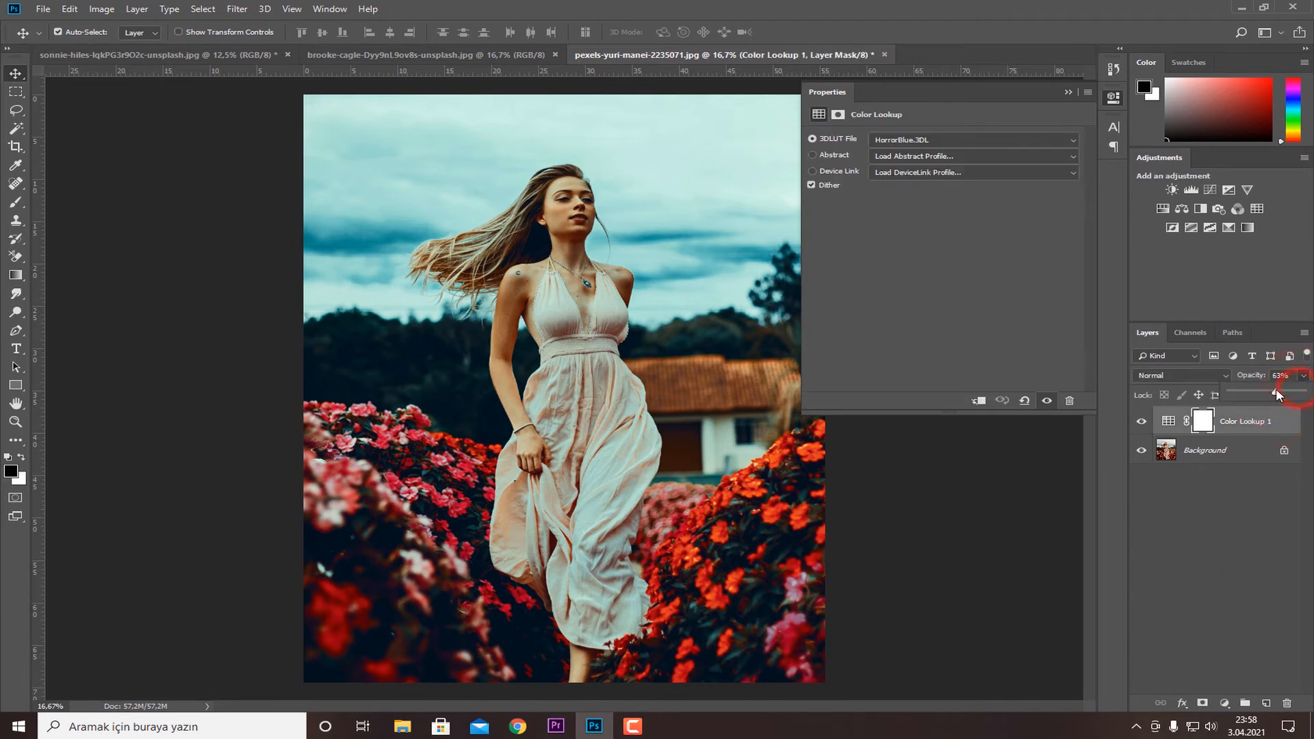
left_click(1214, 543)
Step: Toggle the Color Lookup layer's visibility to compare the flower garden photo before and after the effect
left_click(1141, 422)
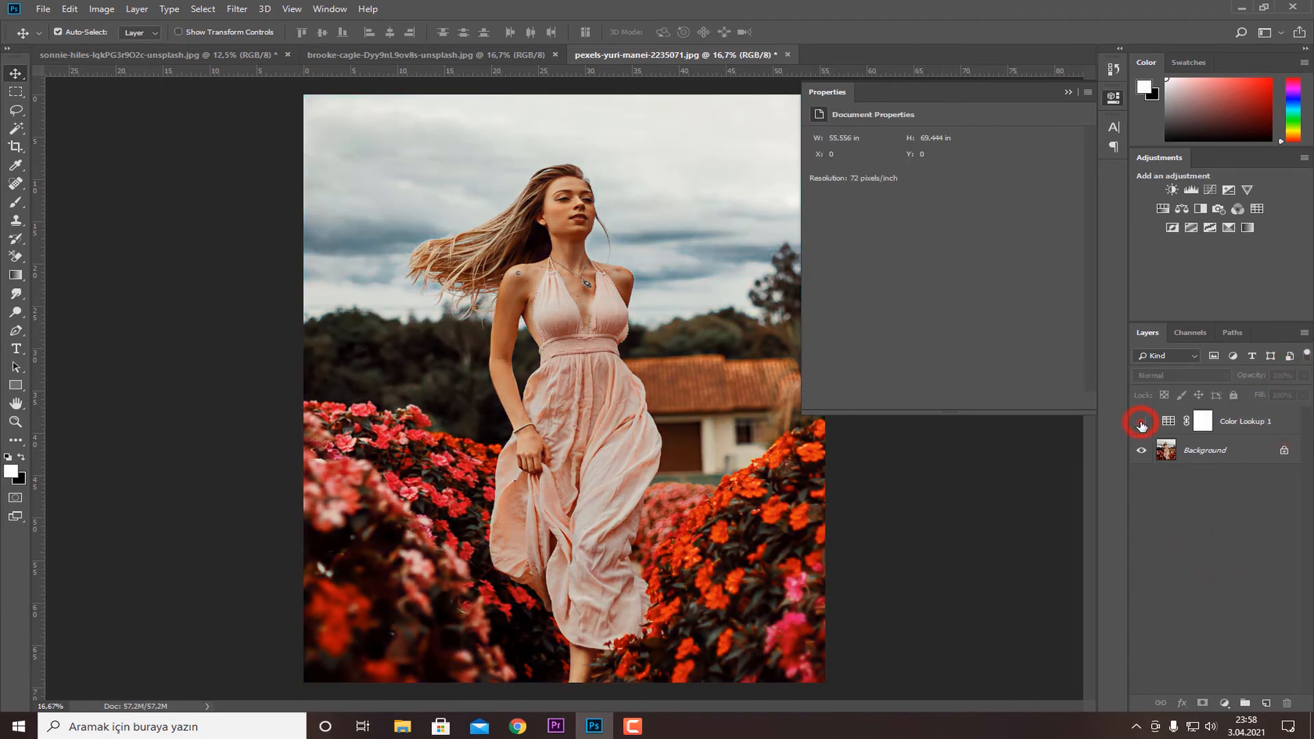
left_click(1141, 422)
left_click(1141, 422)
left_click(1141, 422)
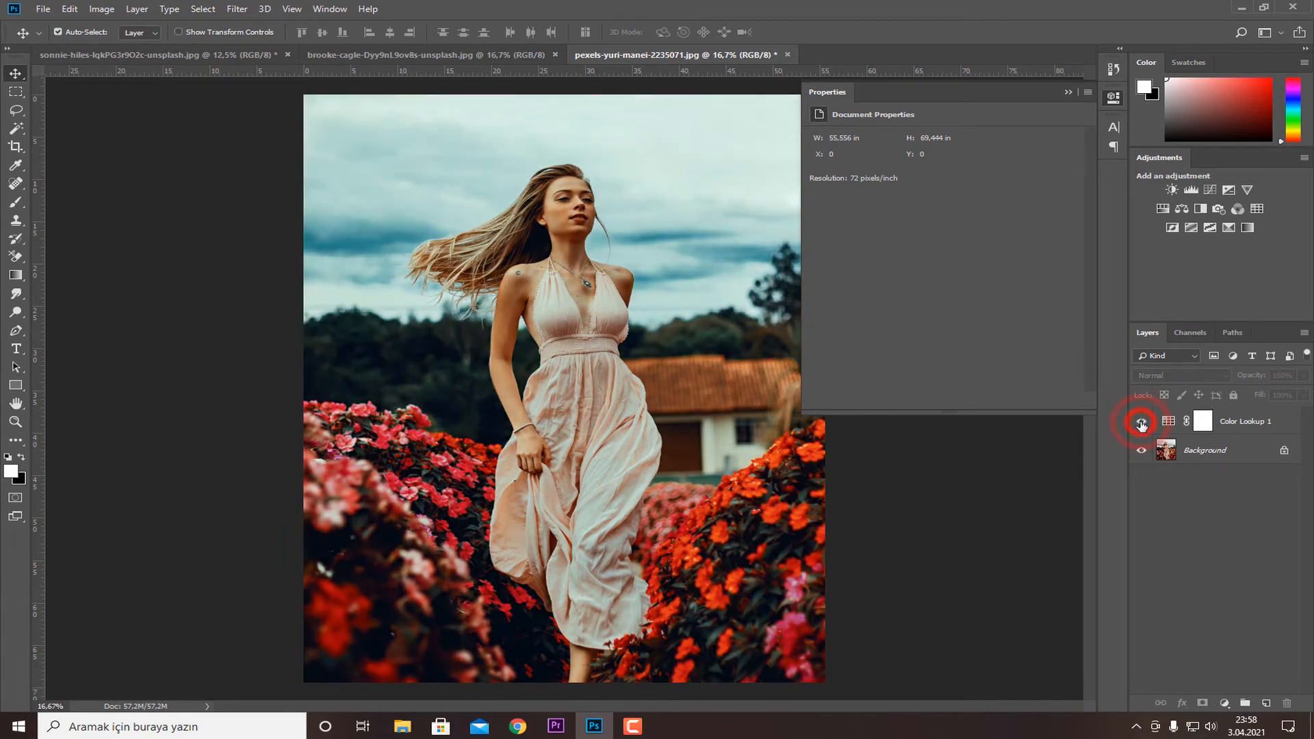
left_click(1061, 92)
Step: Copy the Color Lookup layer from the flower garden photo to the city building photo and the ruined house photo
left_click_drag(1242, 422, 619, 324)
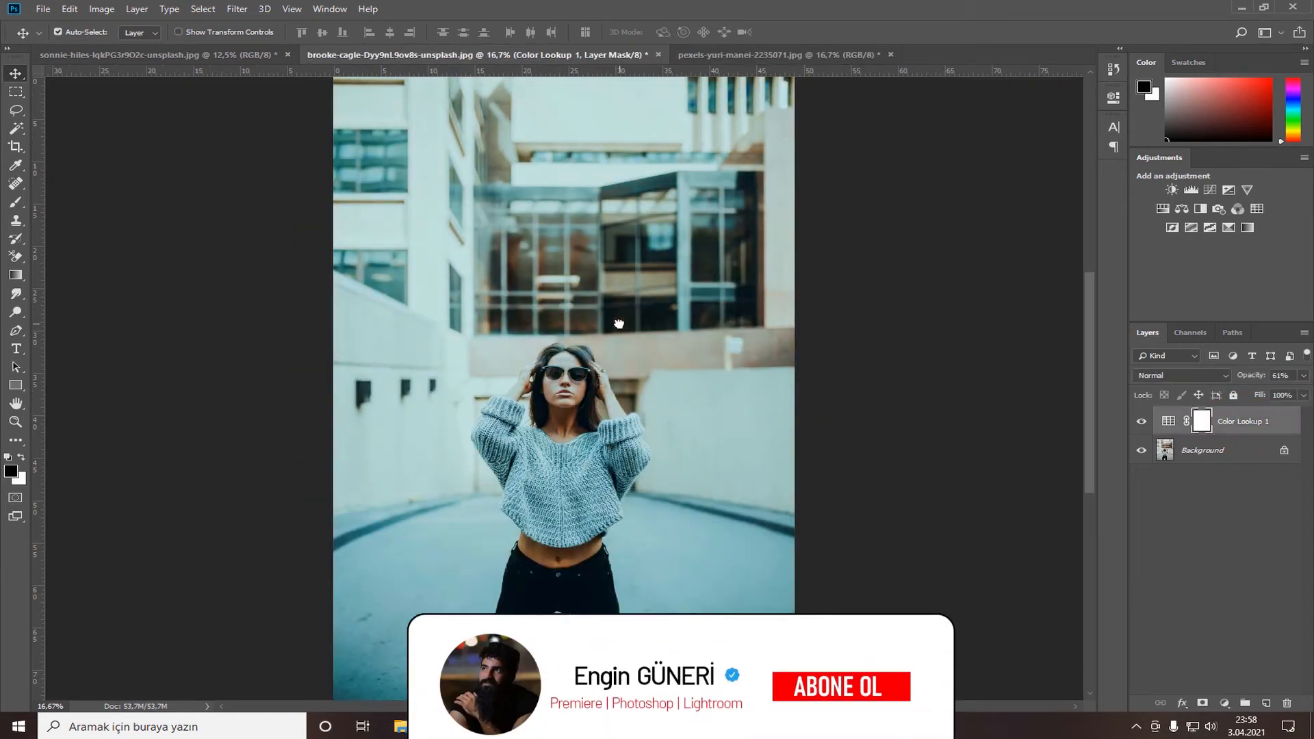
left_click_drag(1225, 418, 578, 414)
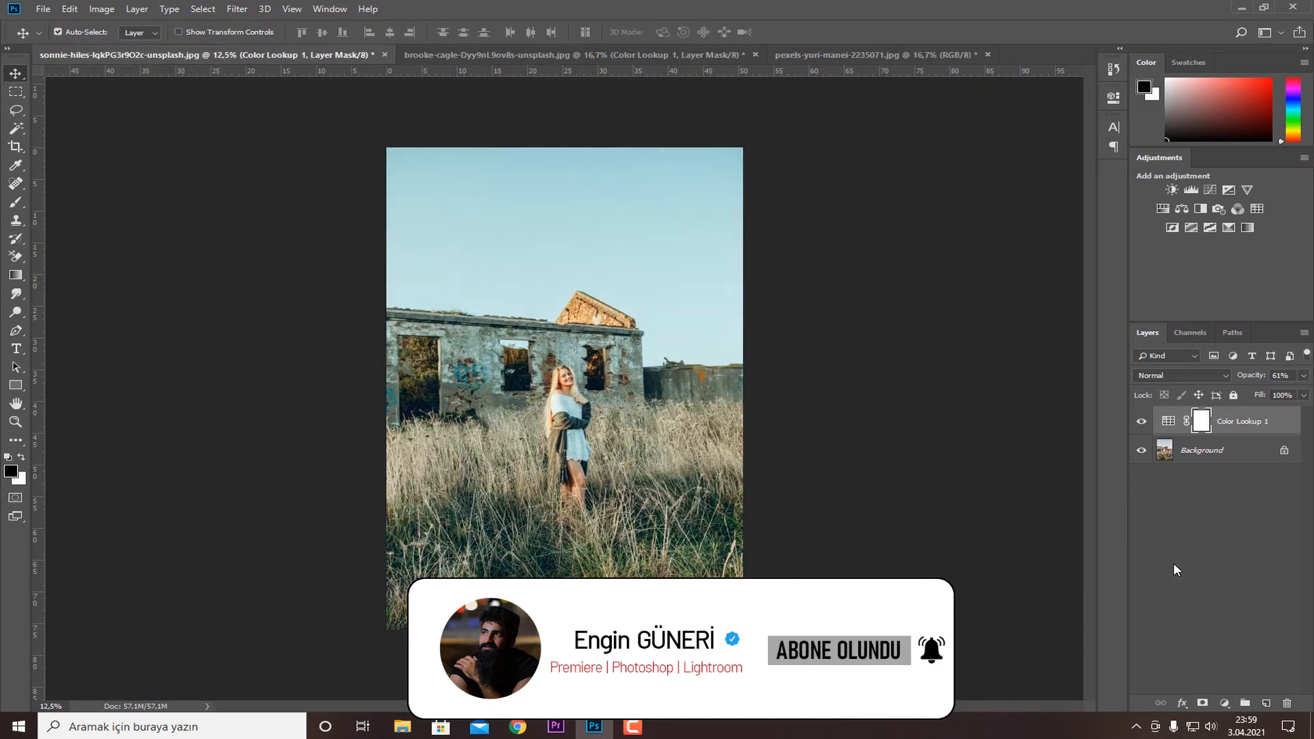
left_click(1192, 576)
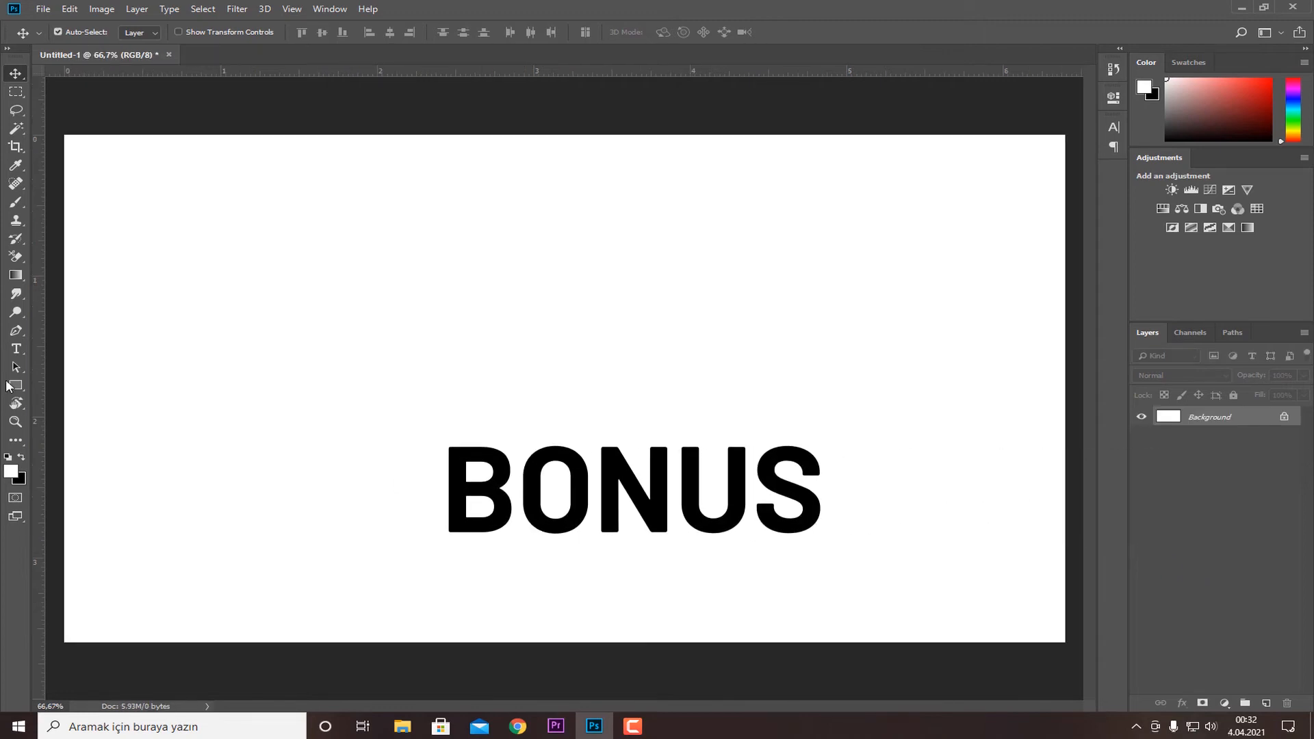
Step: Add the text GNRİSTAN in the middle of the blank white canvas with the Type tool
left_click(15, 349)
left_click(519, 398)
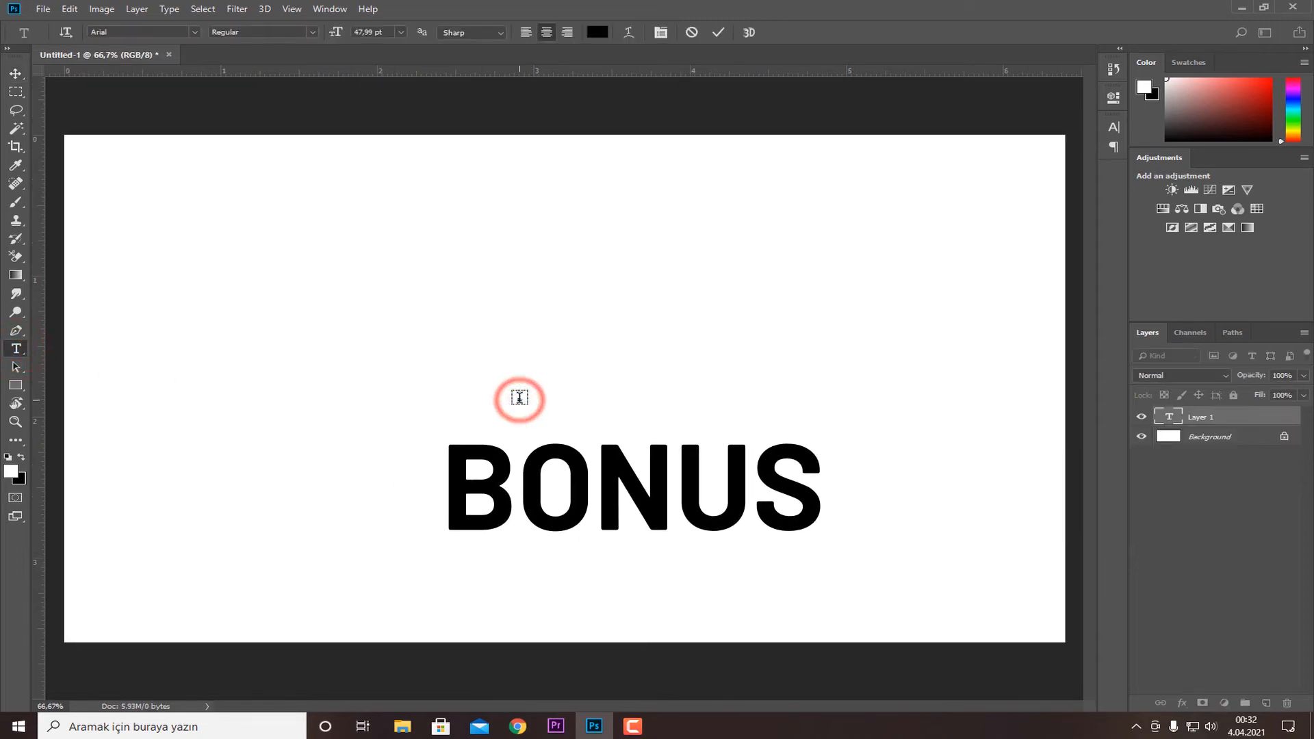
type("GNRİS")
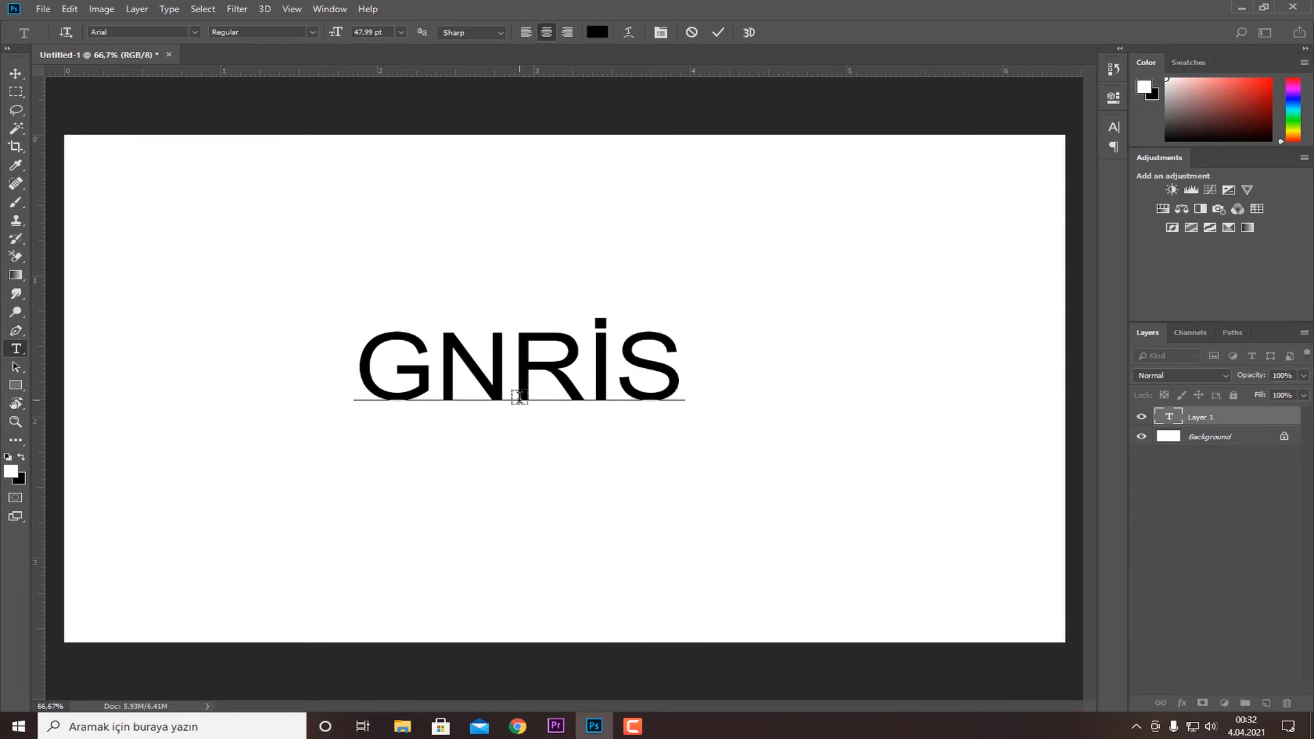
type("TAN")
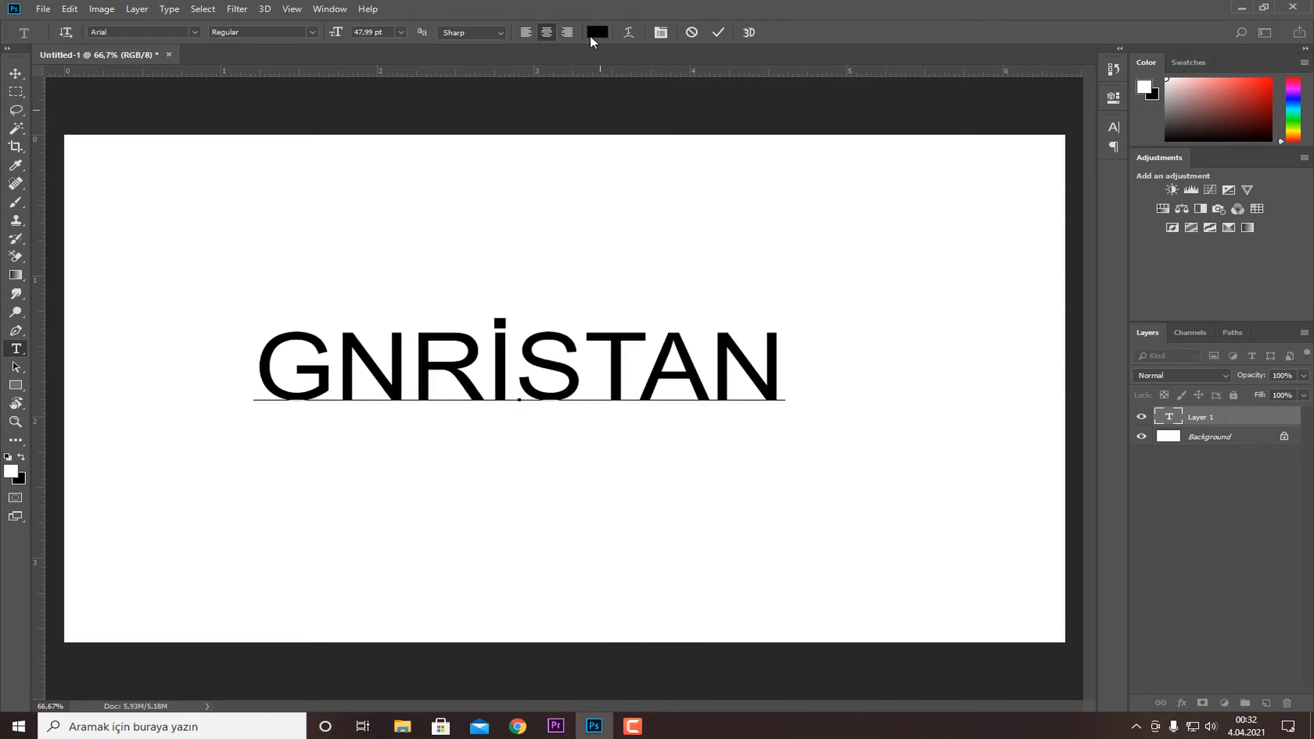
left_click(713, 35)
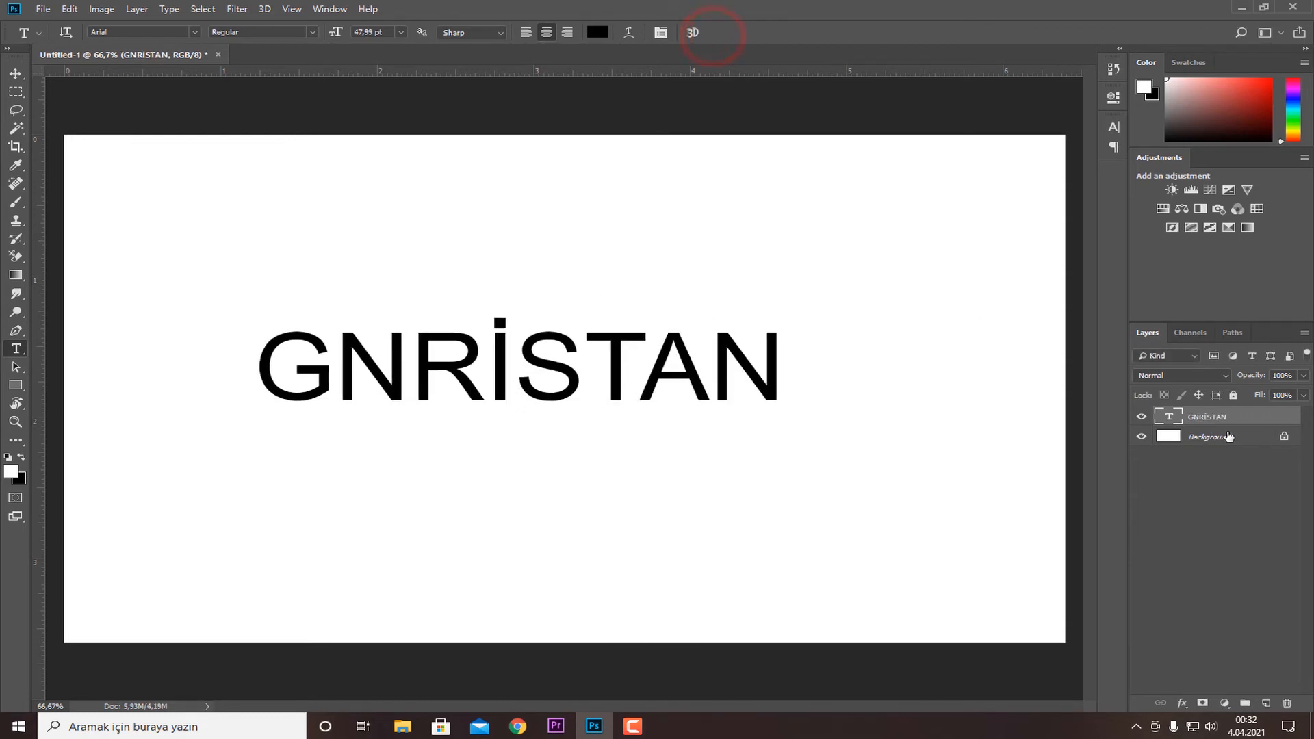
Step: Set the font of the GNRİSTAN text layer to Barlow in the Black style
left_click(1229, 438)
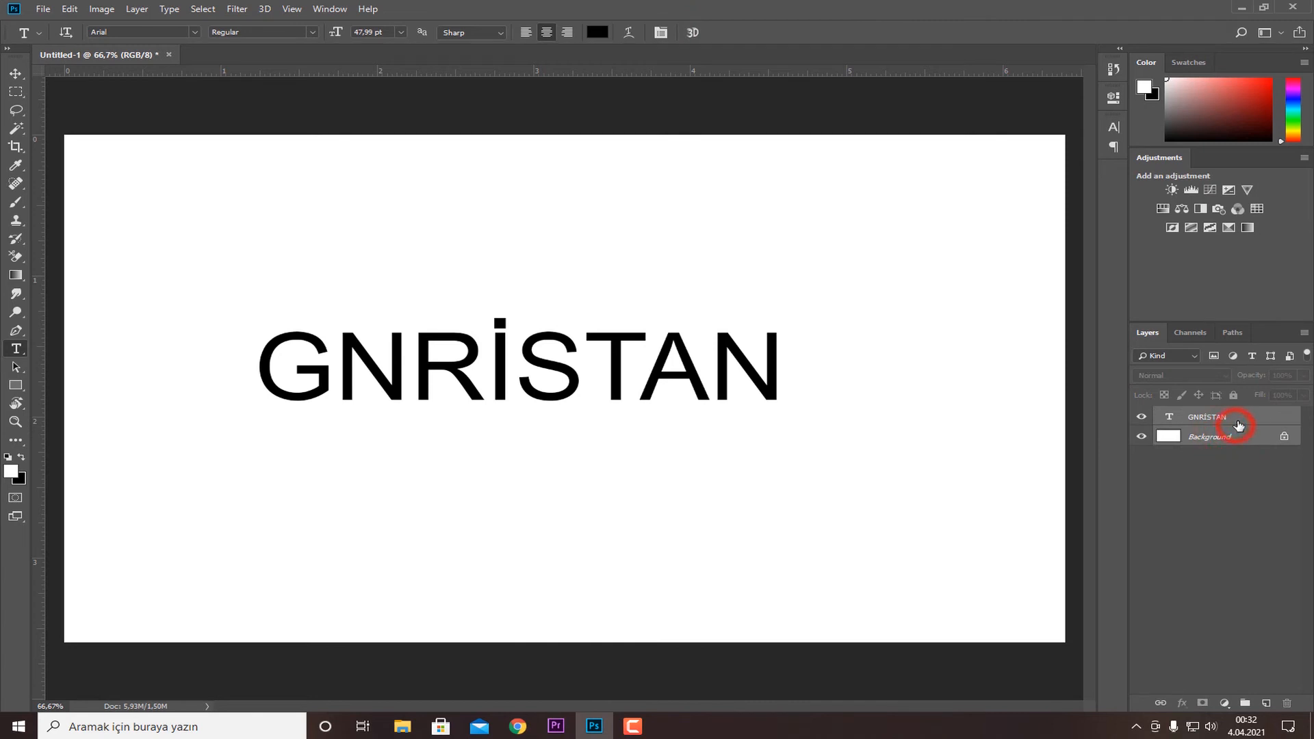
left_click(1239, 422)
left_click(1114, 128)
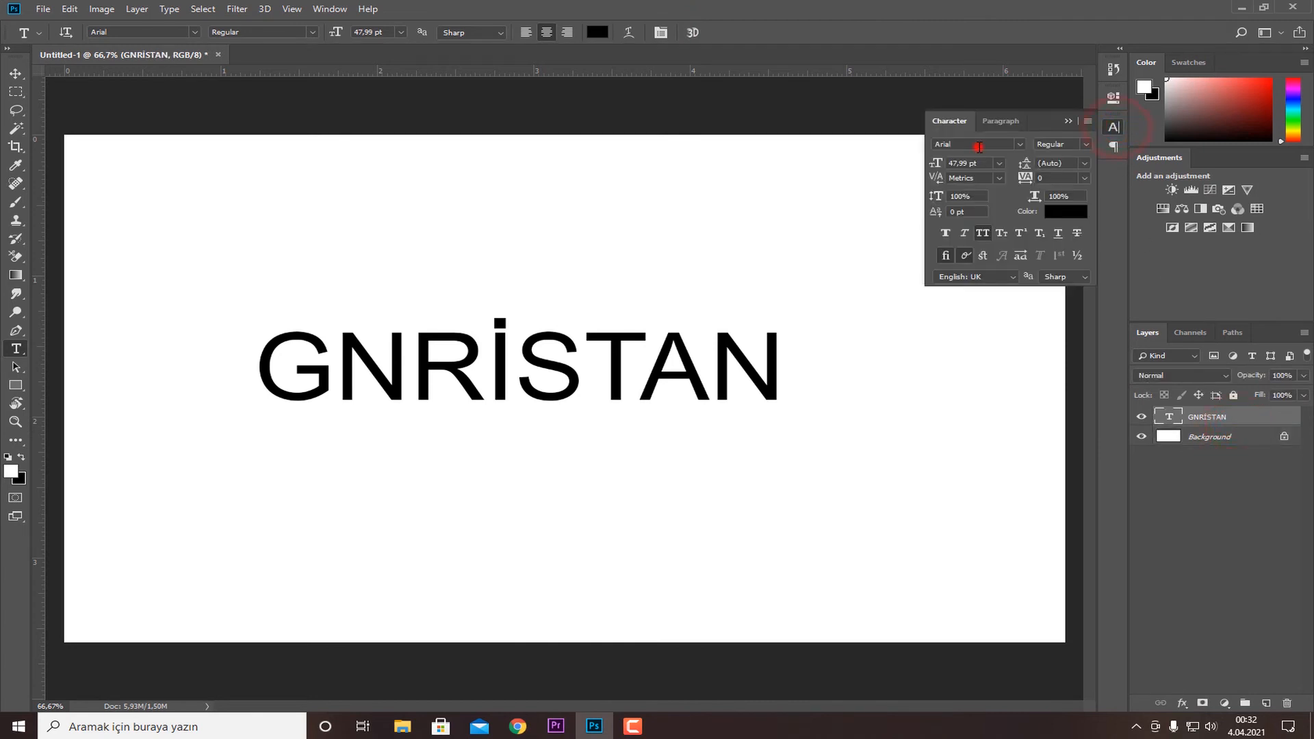
left_click(1020, 145)
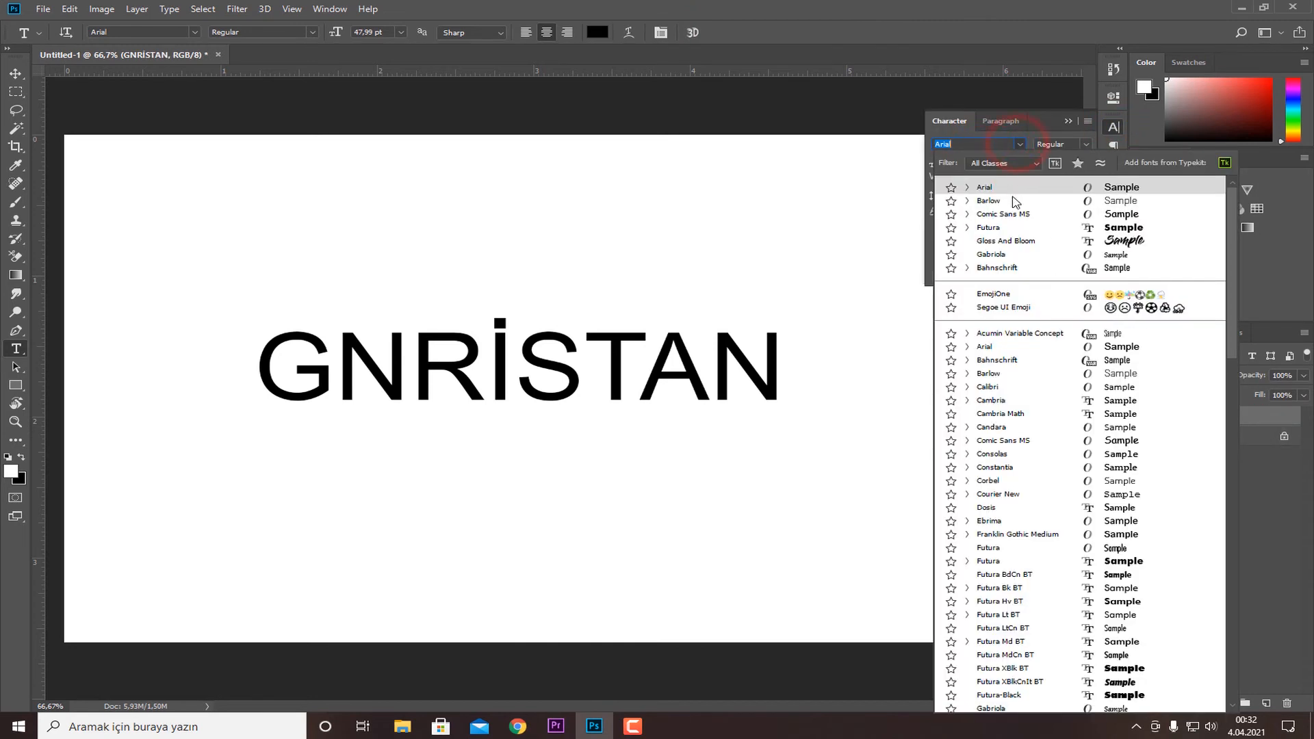
left_click(1012, 203)
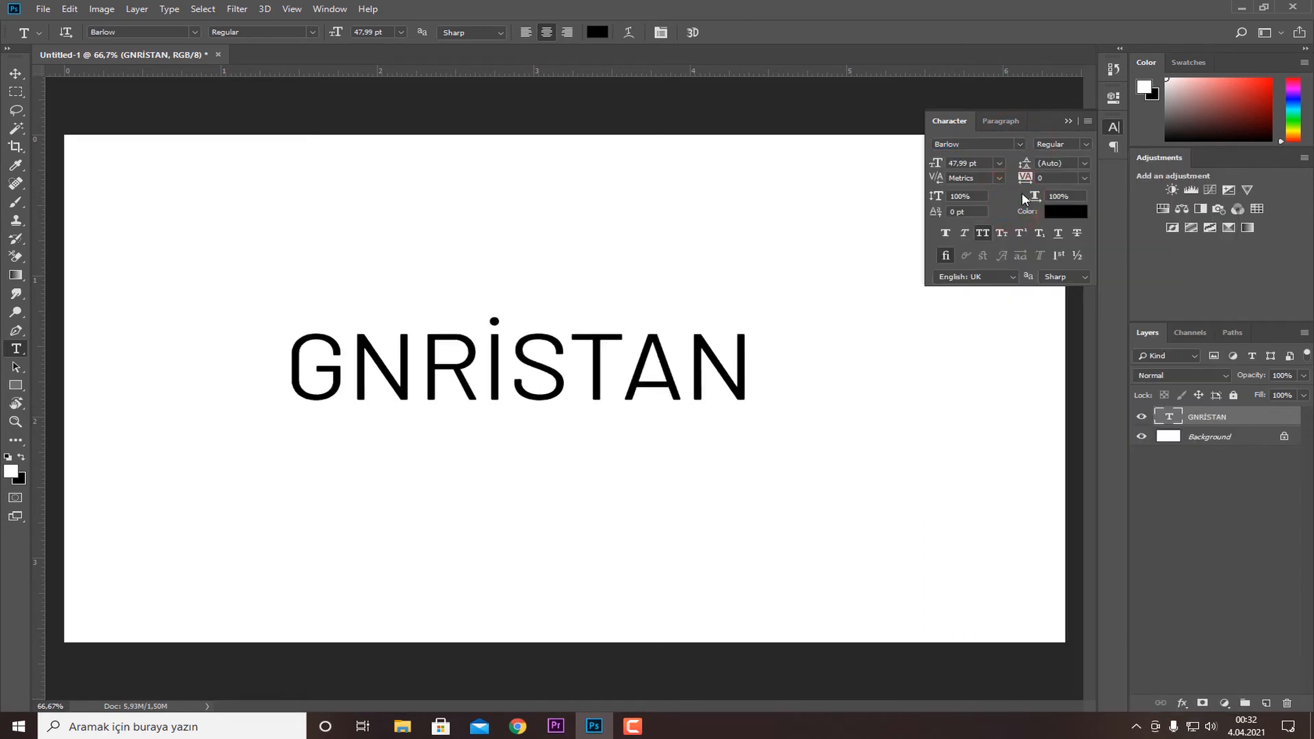
left_click(1086, 144)
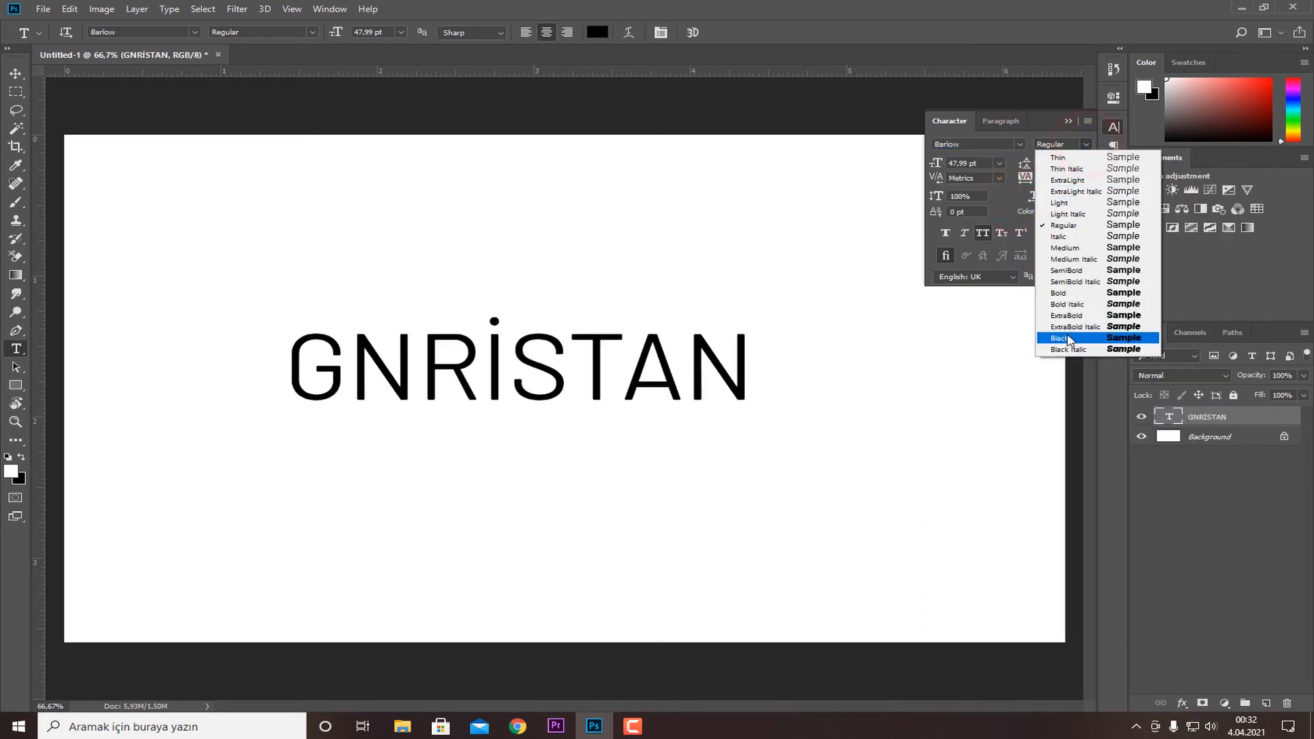
left_click(1068, 338)
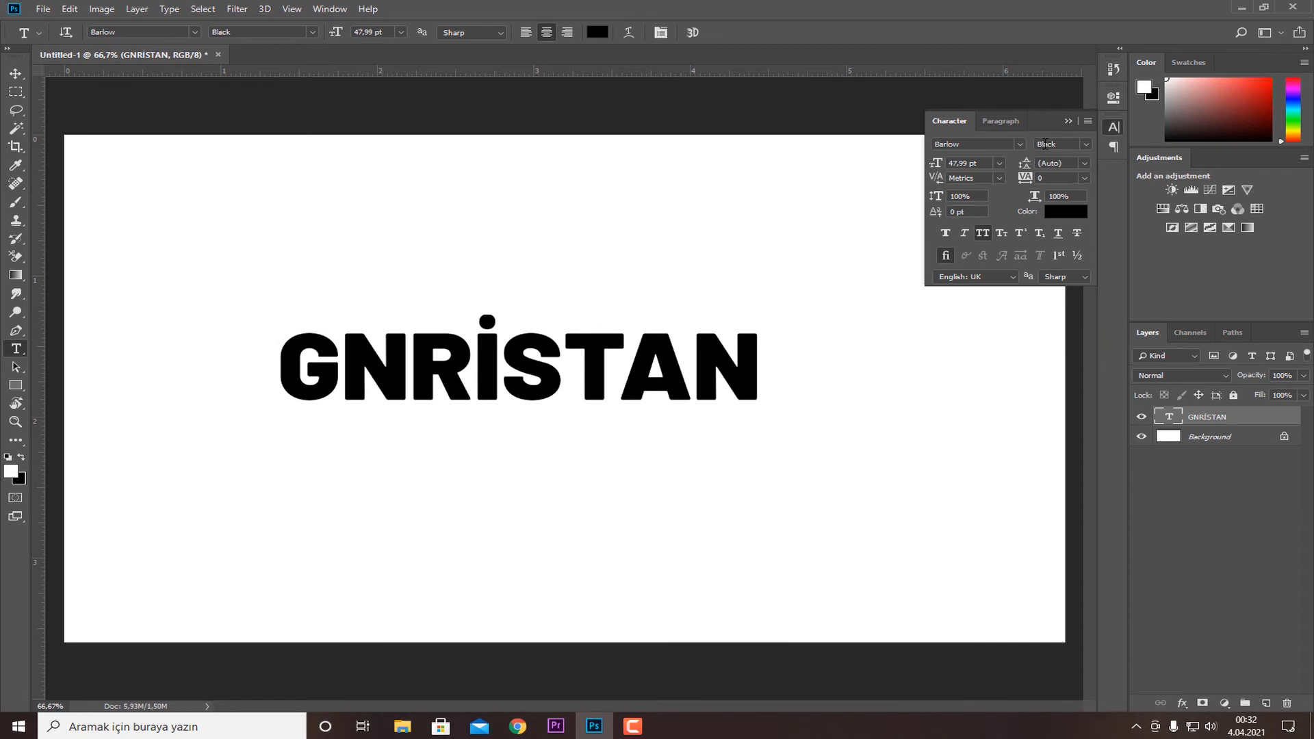
left_click(1066, 123)
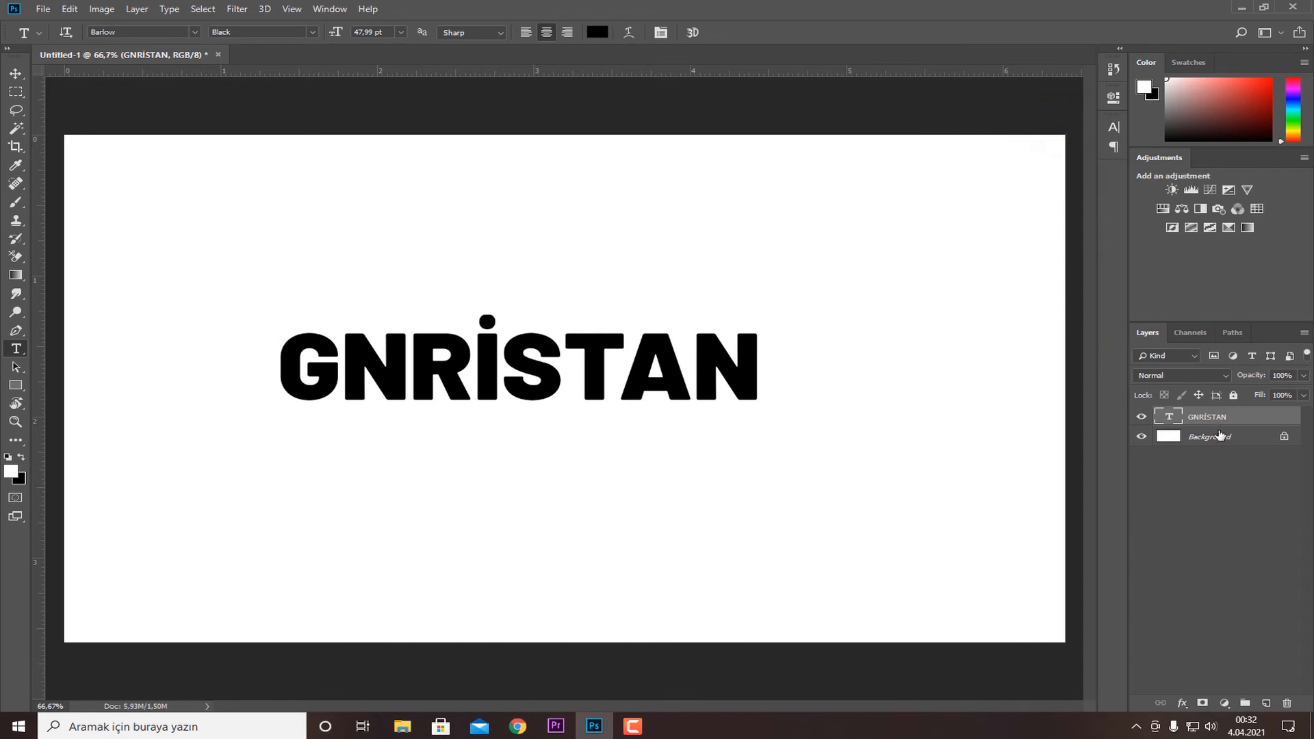
Step: Center the GNRİSTAN text vertically and horizontally on the Background layer with the Move tool's align options
left_click(1220, 438)
left_click(14, 74)
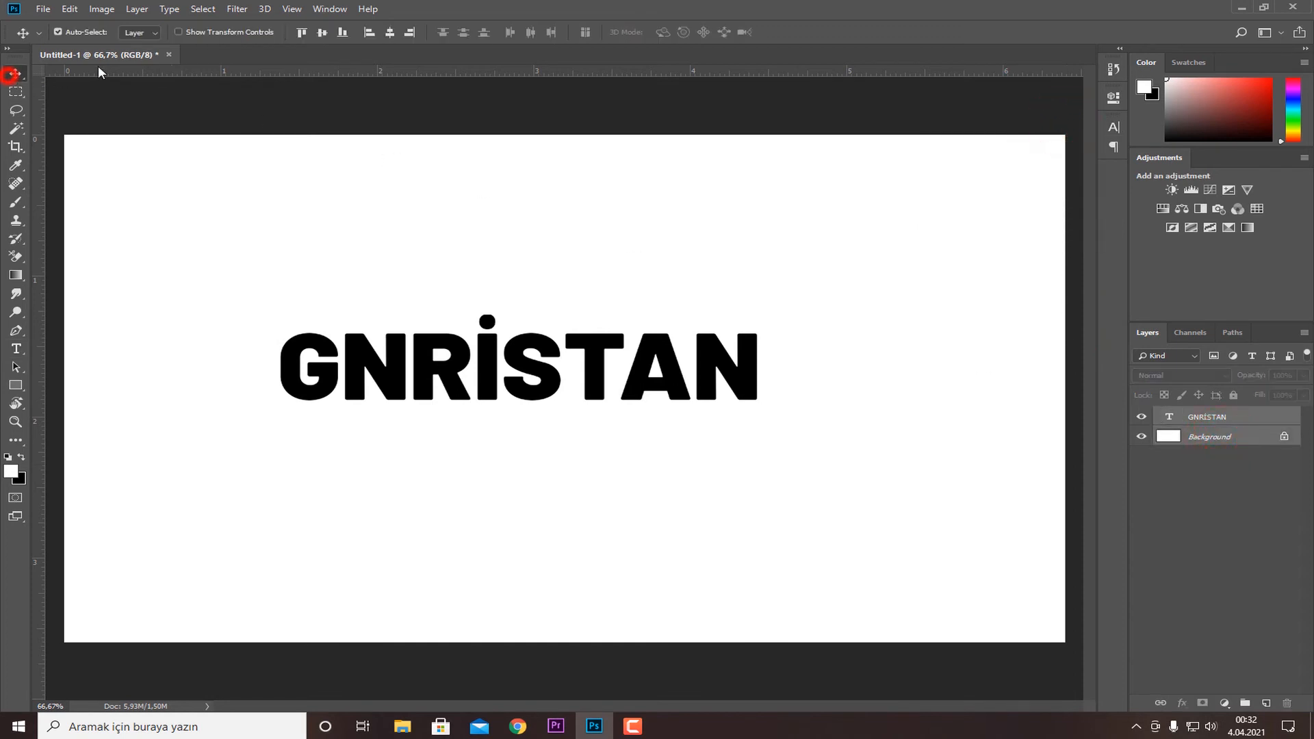
left_click(320, 33)
left_click(390, 33)
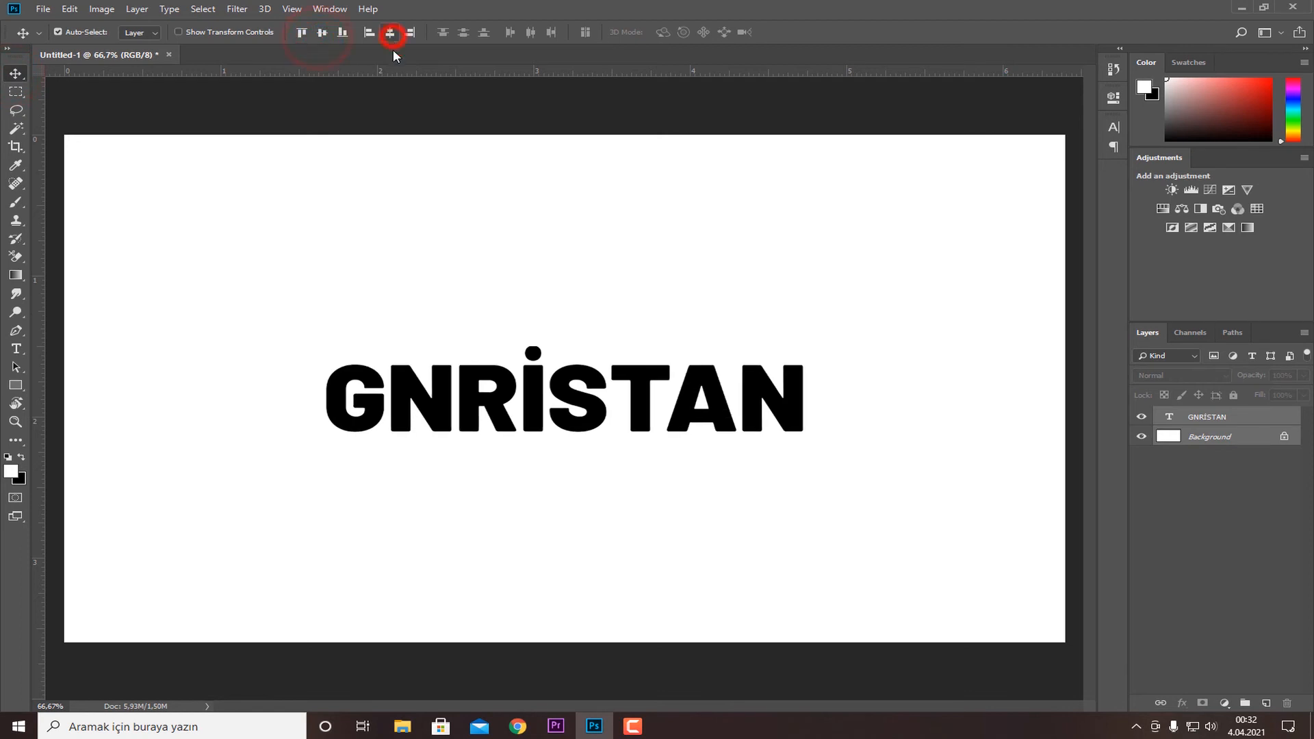
left_click(1235, 500)
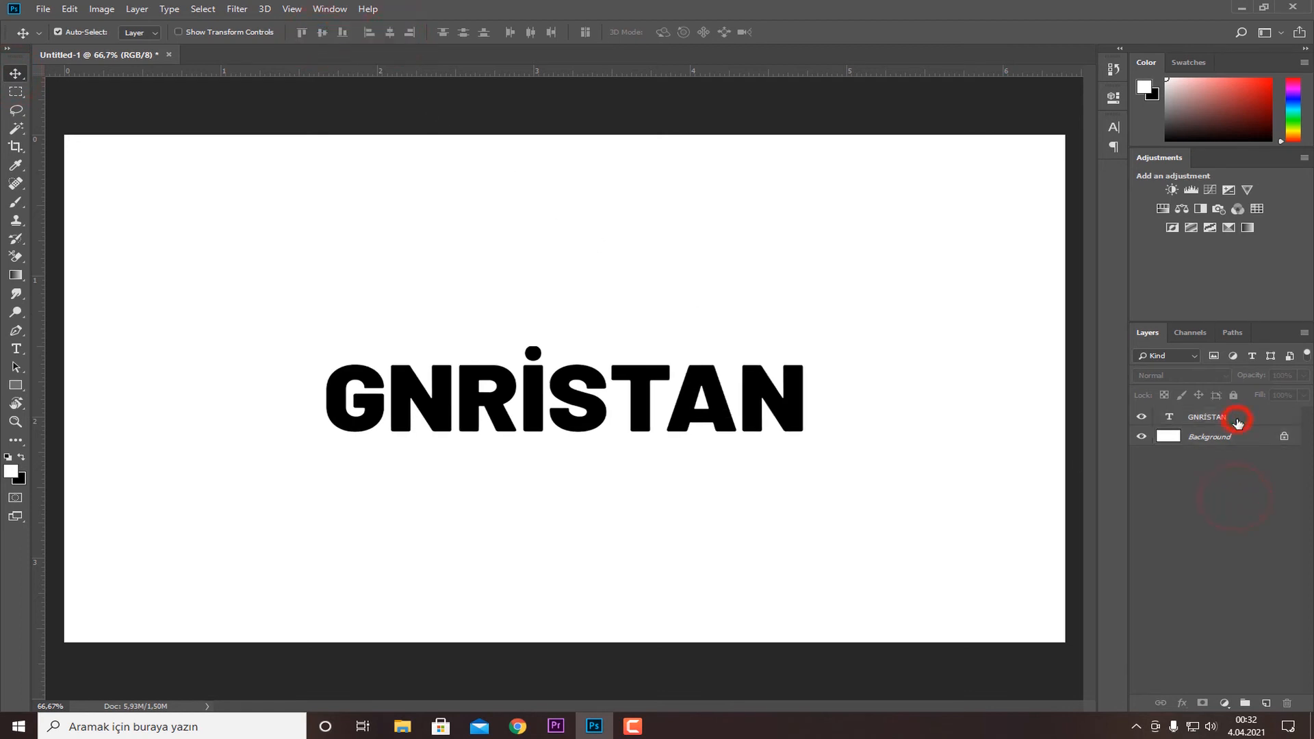
Step: Open the Warp Text settings for the GNRİSTAN text and move the dialog clear of the lettering
left_click(1238, 422)
left_click(16, 349)
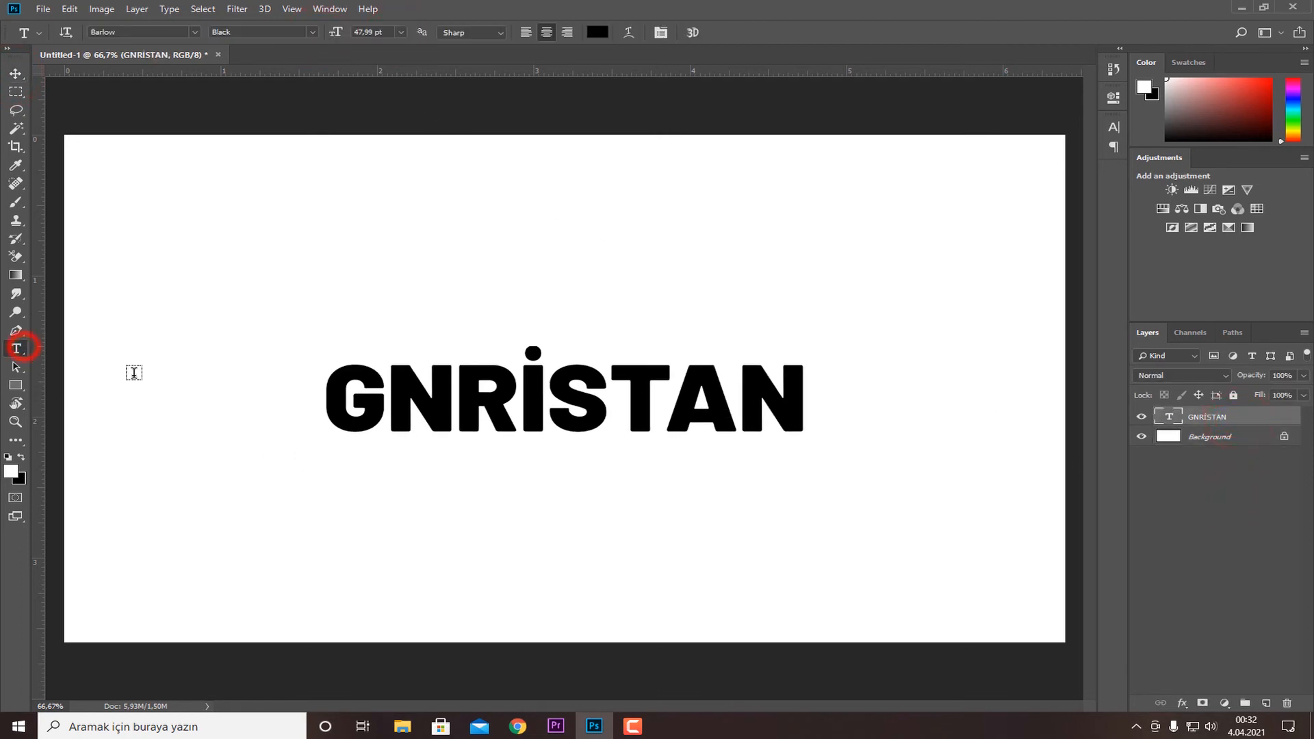
left_click(535, 394)
right_click(534, 394)
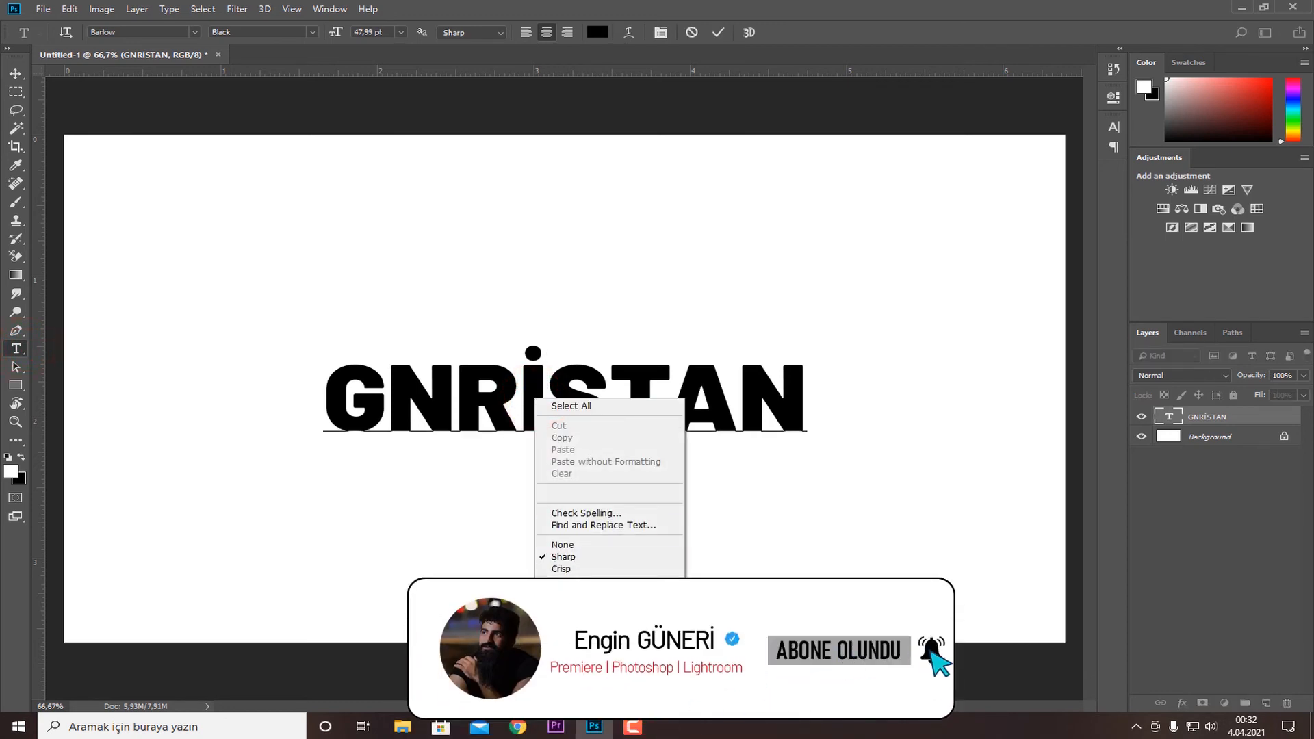
left_click(589, 644)
left_click_drag(998, 337, 1005, 240)
Step: Try the Arc, Arc Lower, Arc Upper, Bulge and Inflate warp styles on the GNRİSTAN text
left_click(999, 267)
left_click(986, 309)
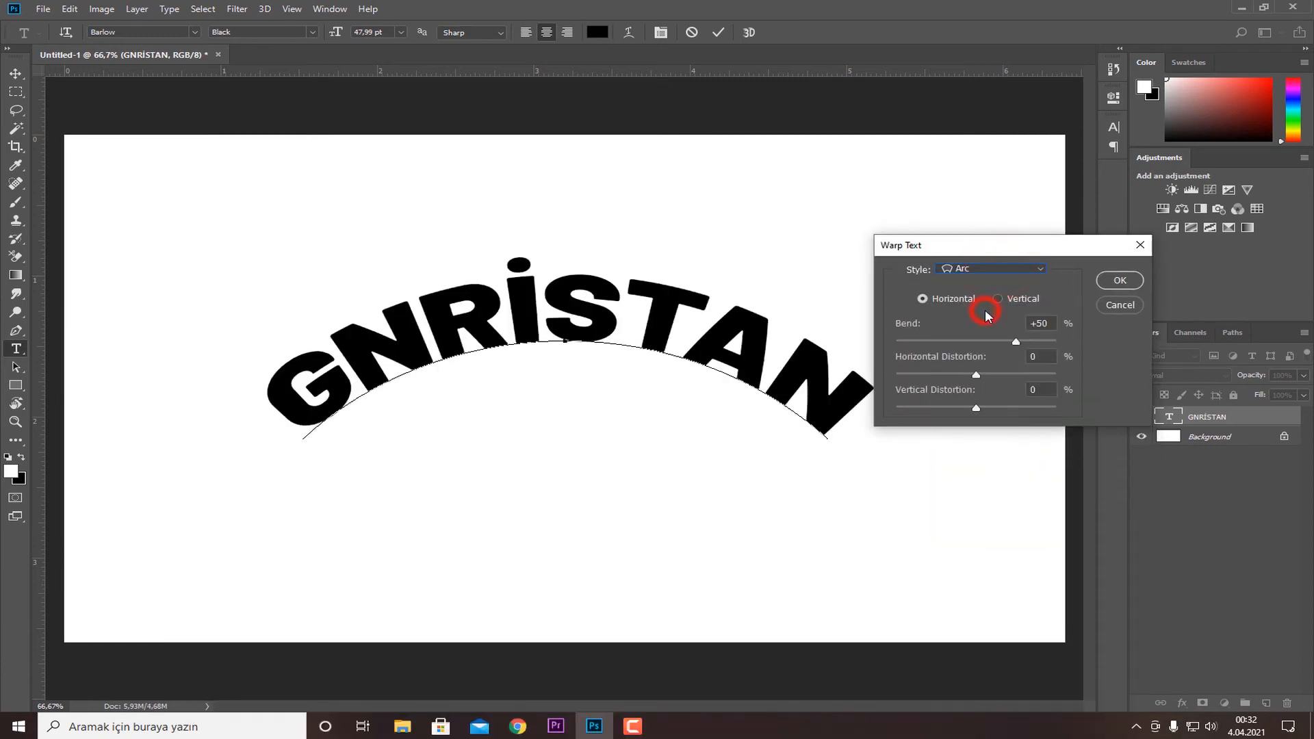
left_click(989, 270)
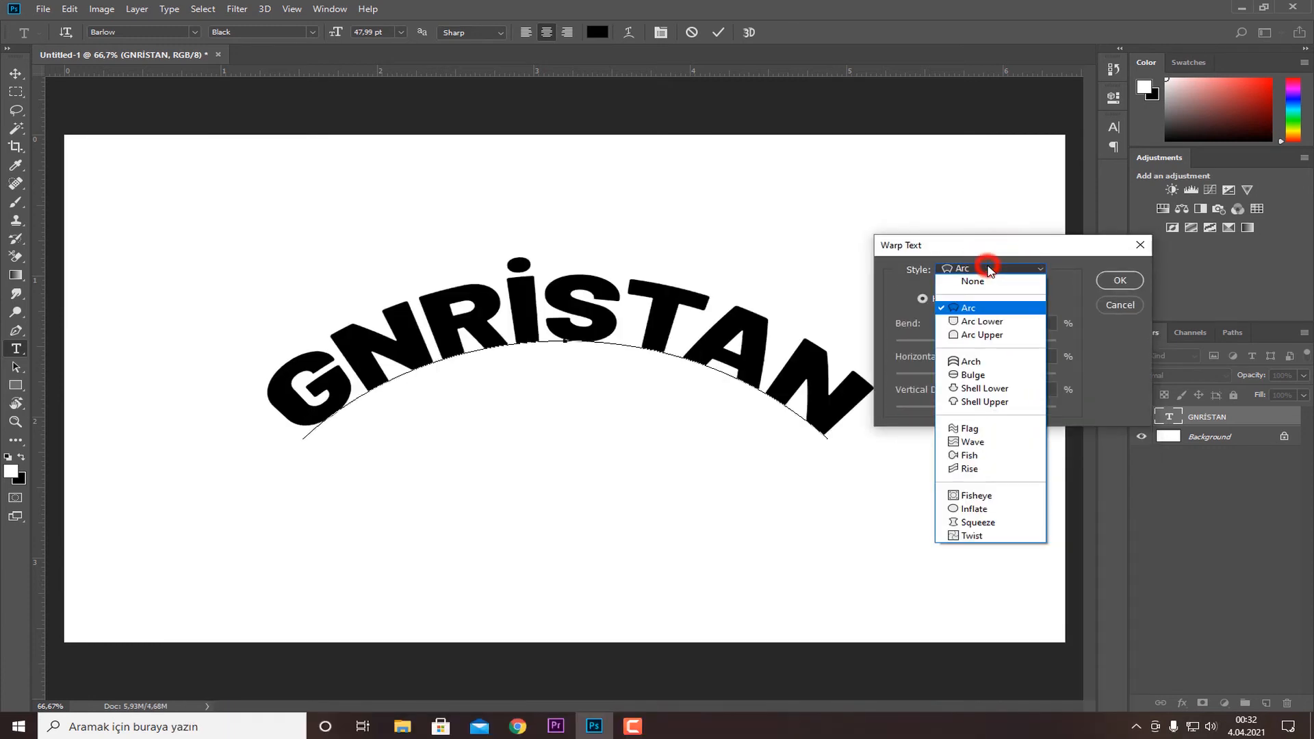
left_click(982, 320)
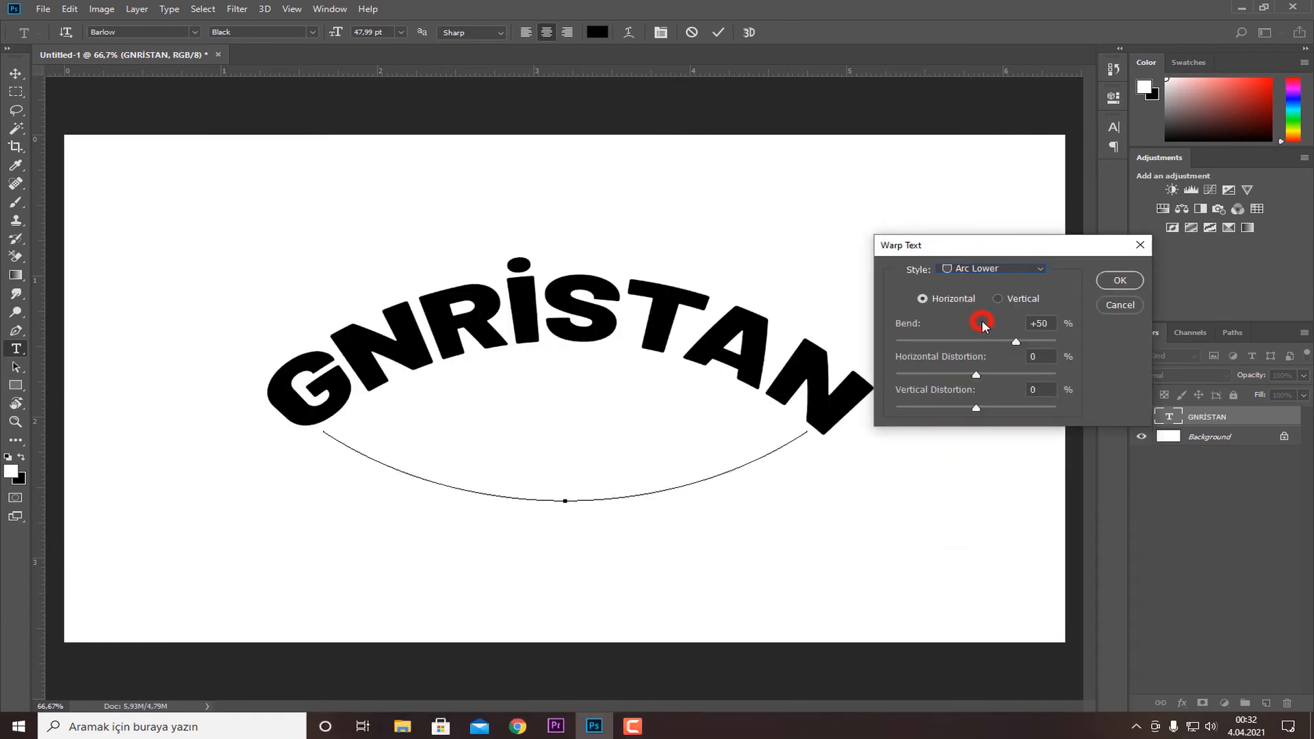
left_click(983, 270)
left_click(987, 330)
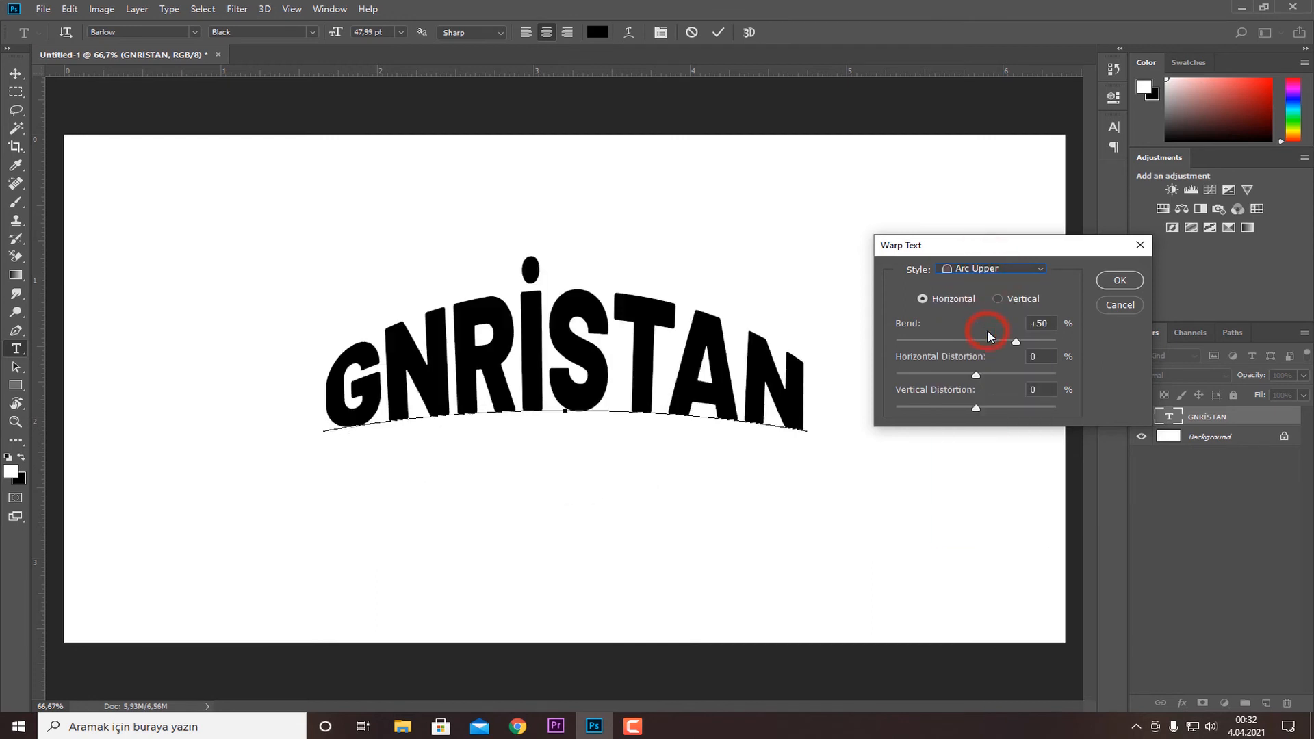
left_click(998, 269)
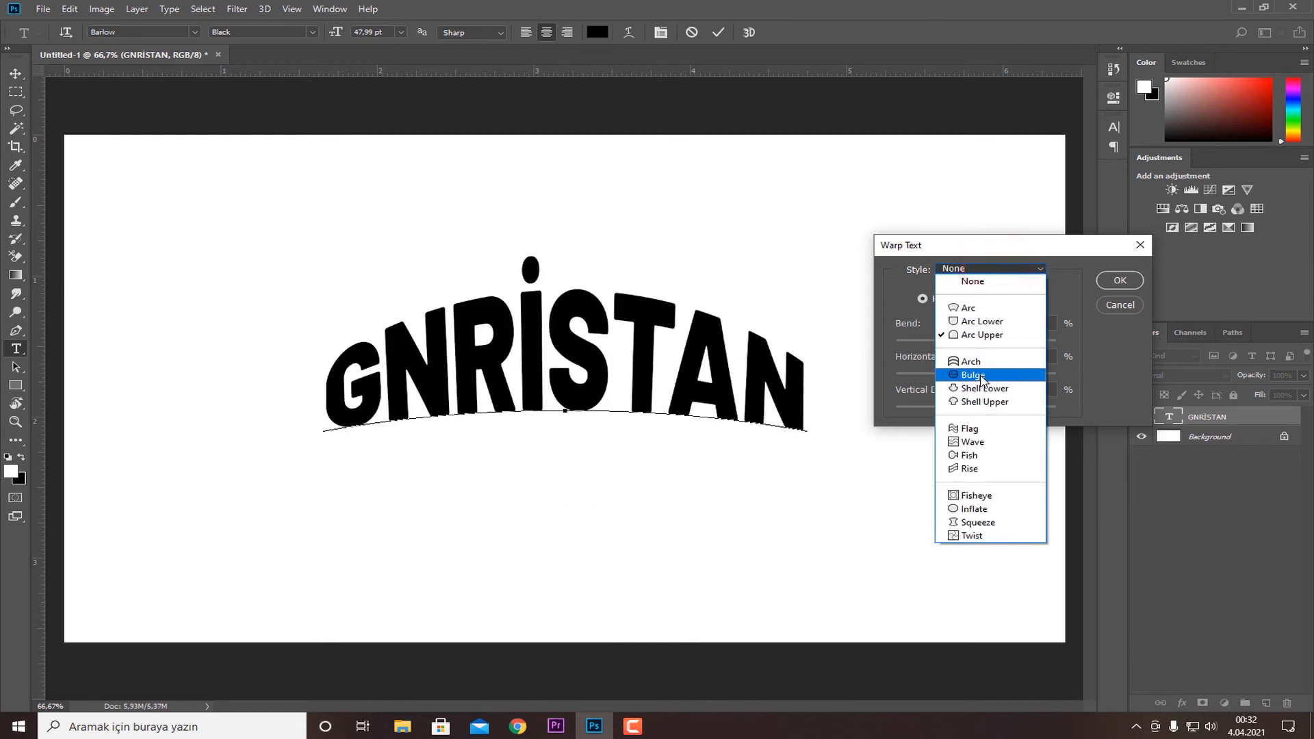
left_click(983, 377)
left_click(1003, 271)
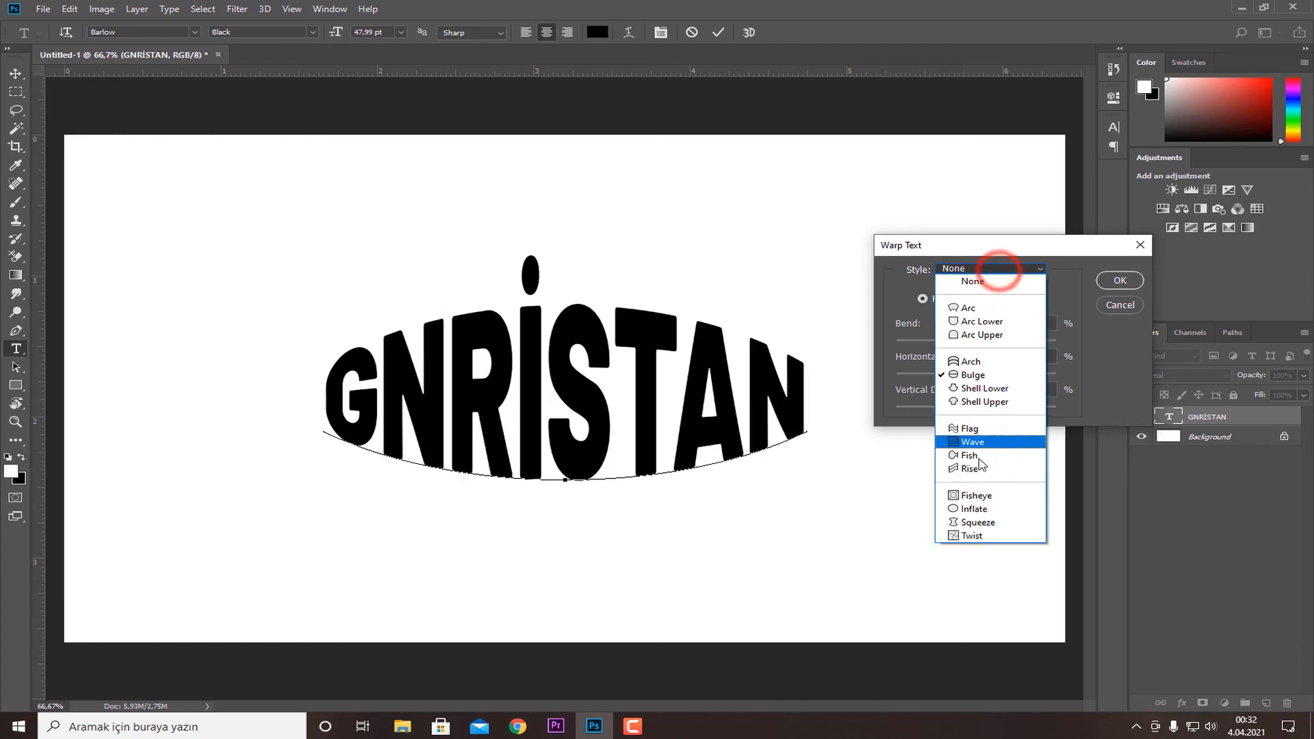
left_click(979, 508)
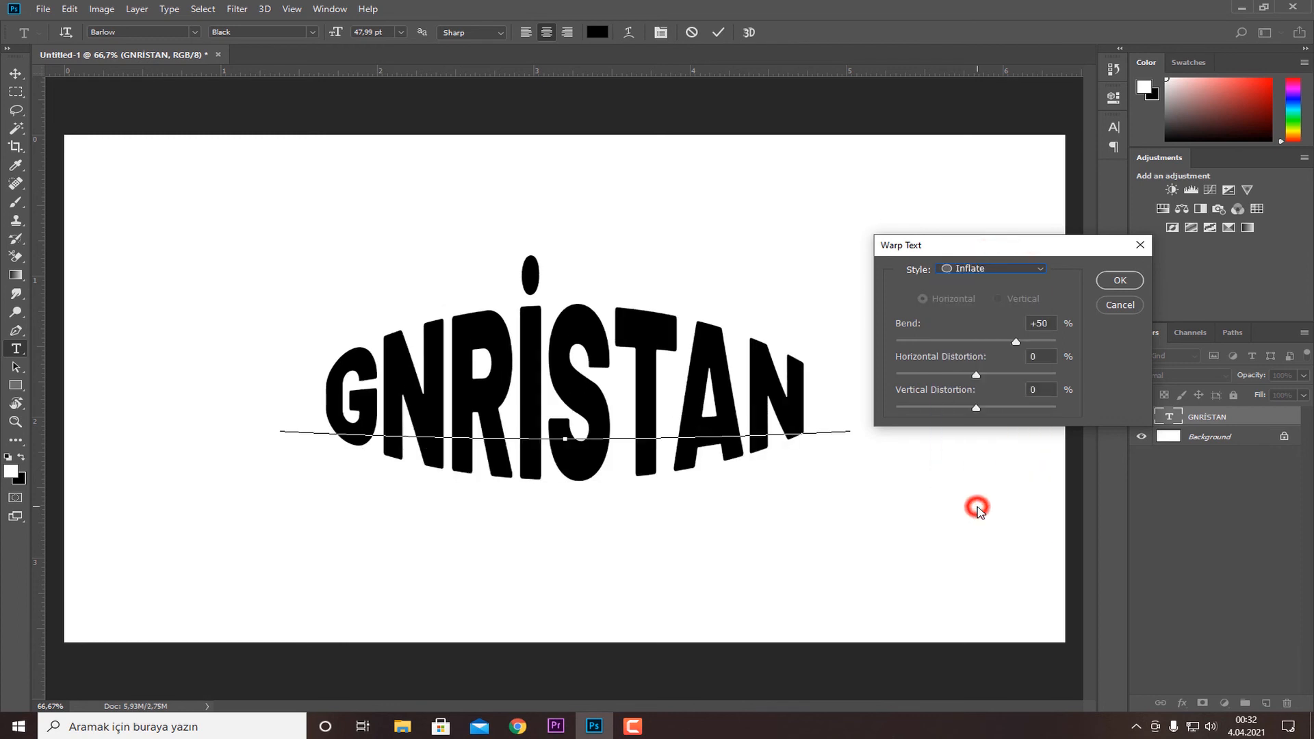
Step: Warp the GNRİSTAN text with the Bulge style, a bend of +69% and a horizontal distortion of +3%
left_click(982, 270)
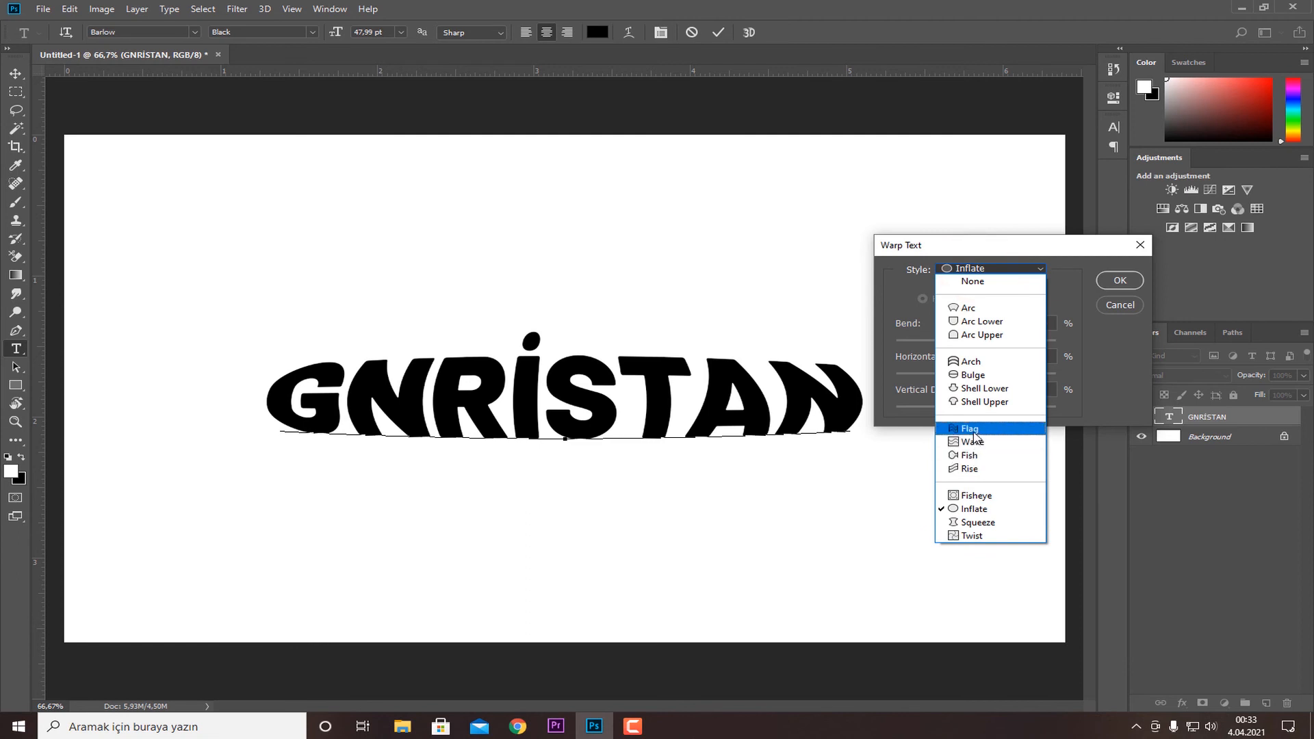
left_click(978, 376)
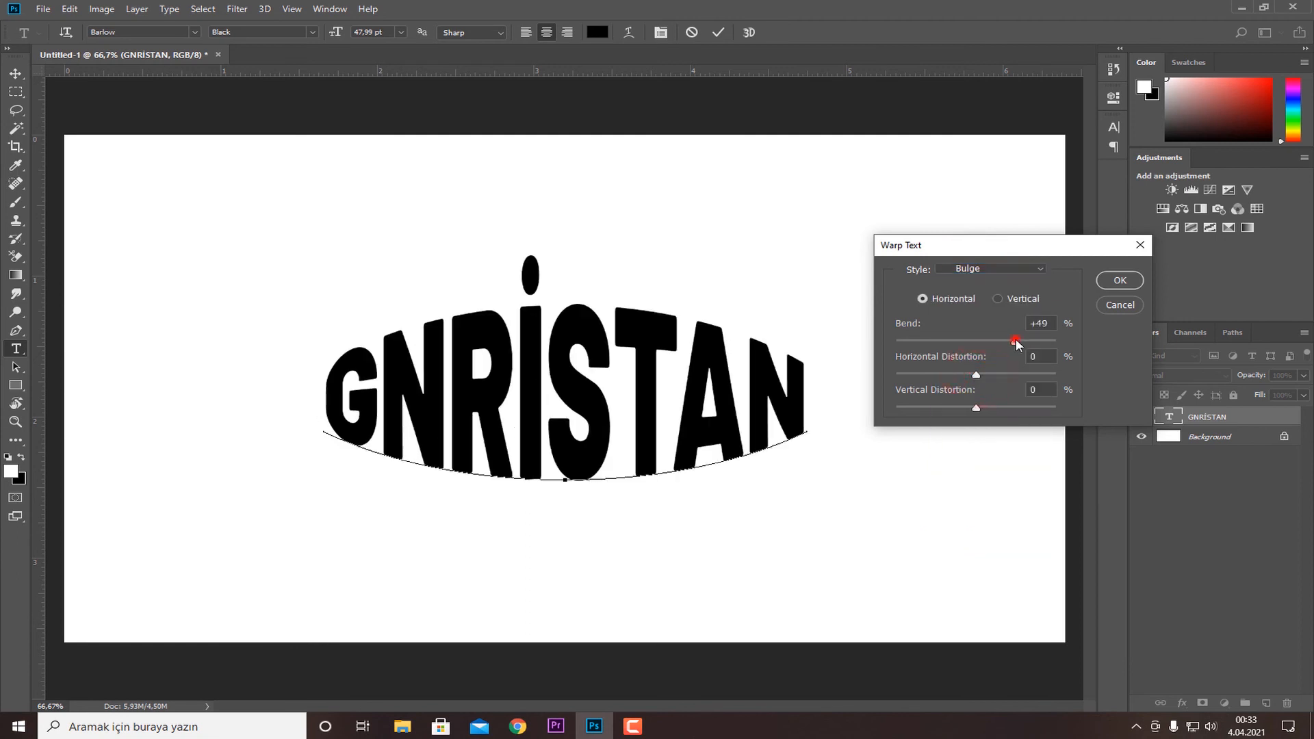
mouse_move(1017, 345)
left_mouse_down()
mouse_move(974, 338)
mouse_move(1033, 350)
left_mouse_up()
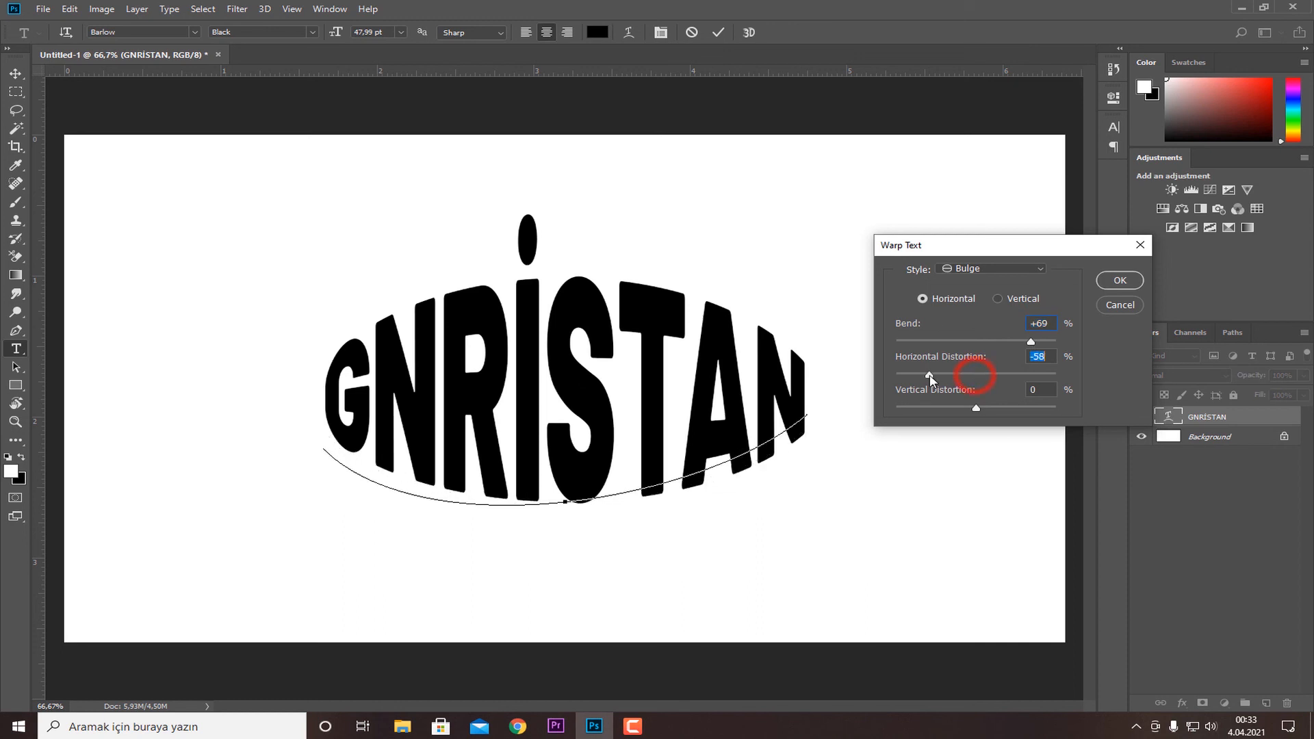
left_click(979, 375)
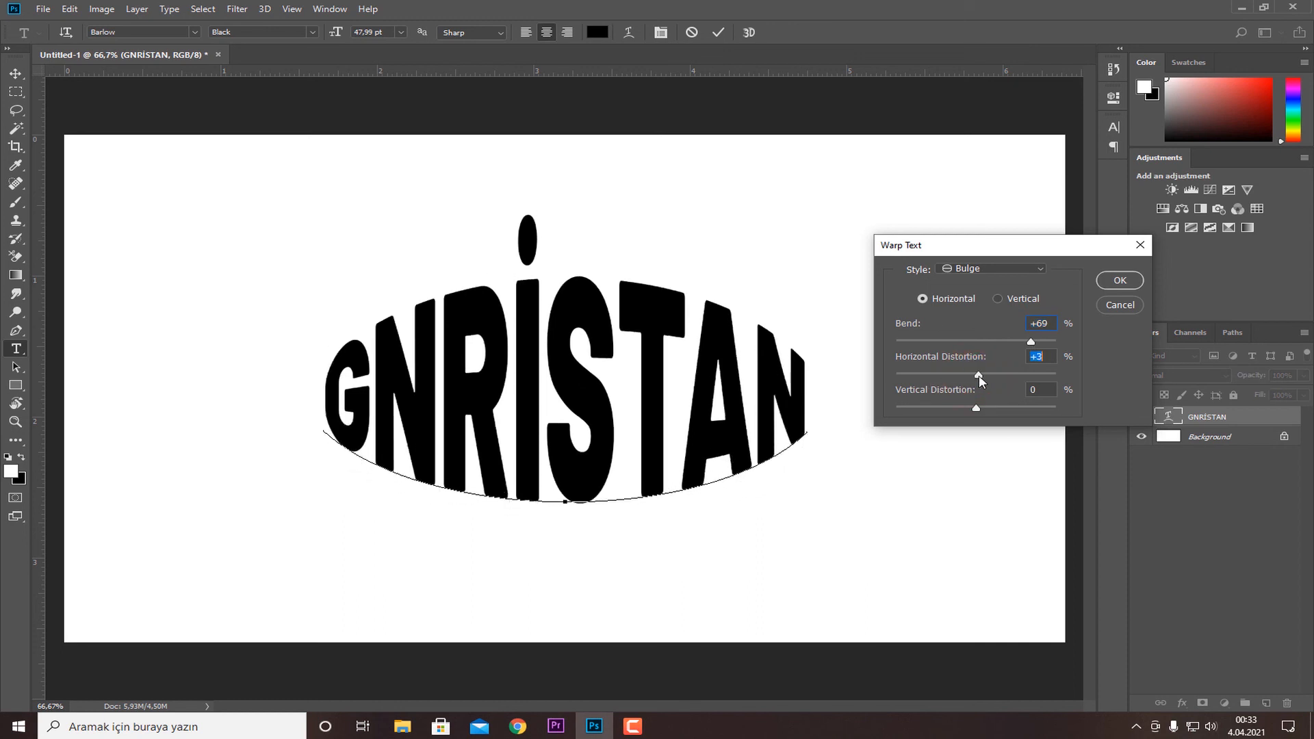